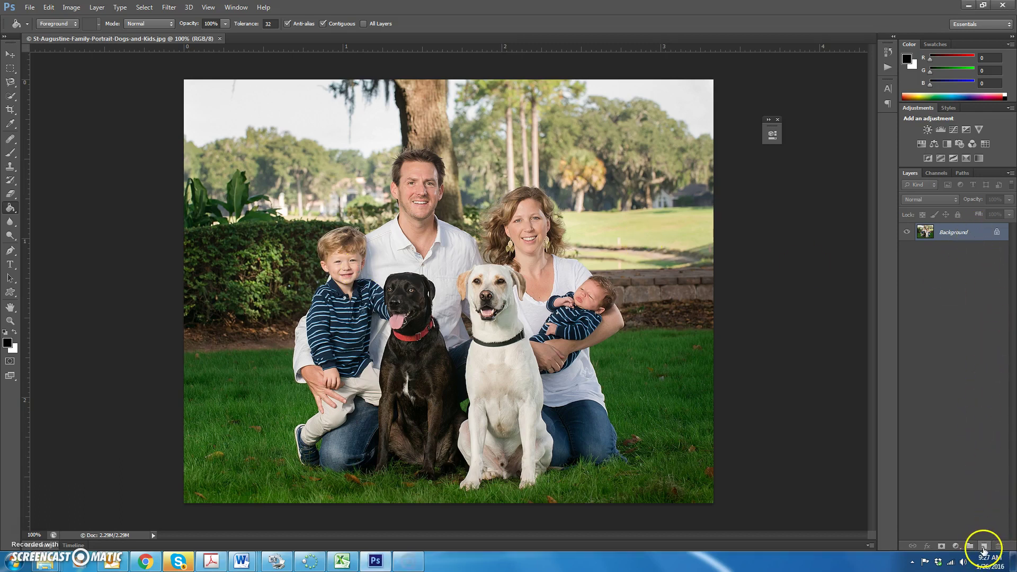
- Duplicate the Background layer as a working copy of the family photo
left_click_drag(969, 232, 983, 546)
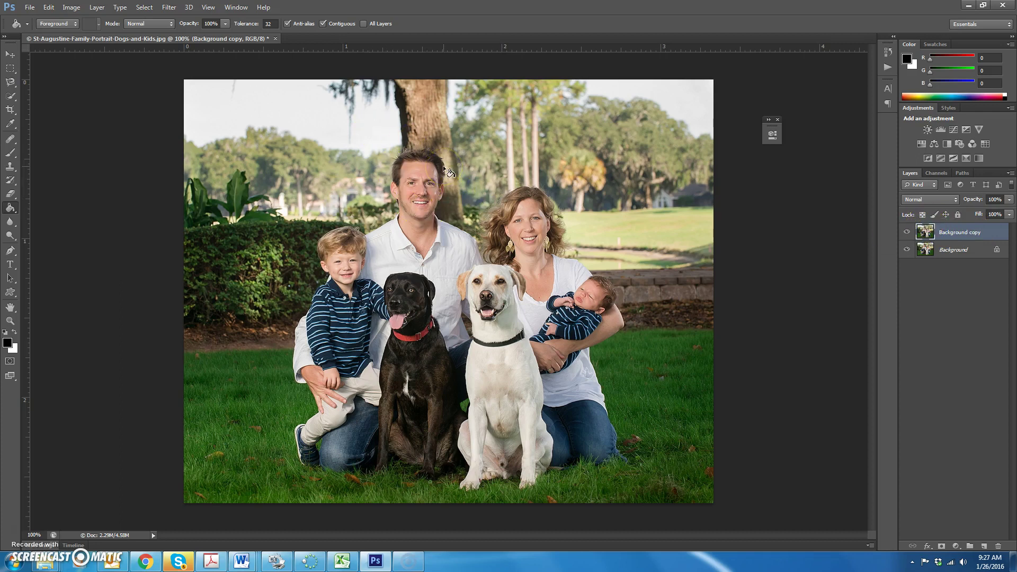
left_click(352, 243)
left_click(395, 160)
- Outline the man's head on the duplicated layer with the Lasso tool, using a 0 px feather
left_click_drag(13, 96, 24, 100)
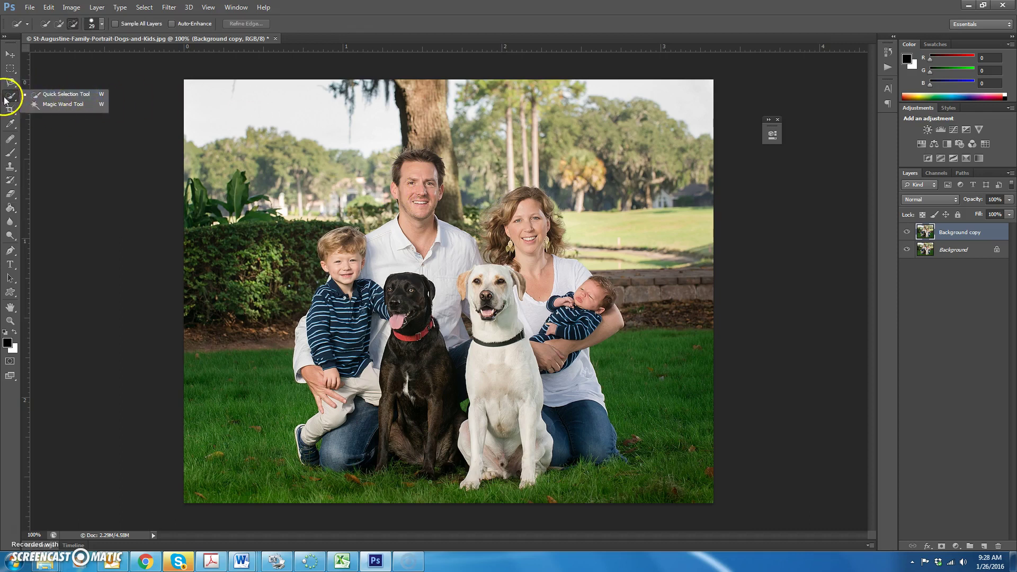
left_click_drag(12, 84, 11, 88)
left_click(67, 80)
left_click(135, 24)
type("0")
key("Return")
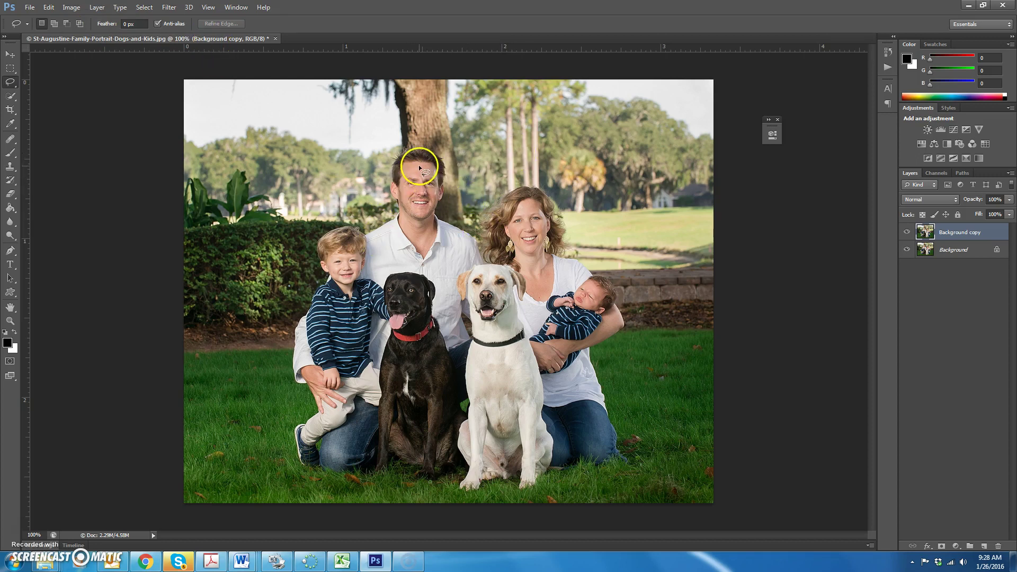
mouse_move(410, 170)
left_mouse_down()
mouse_move(399, 204)
mouse_move(406, 216)
mouse_move(440, 215)
mouse_move(431, 171)
mouse_move(414, 165)
left_mouse_up()
left_click(488, 196)
mouse_move(398, 213)
left_mouse_down()
mouse_move(408, 222)
mouse_move(454, 186)
mouse_move(435, 164)
mouse_move(403, 159)
mouse_move(399, 215)
left_mouse_up()
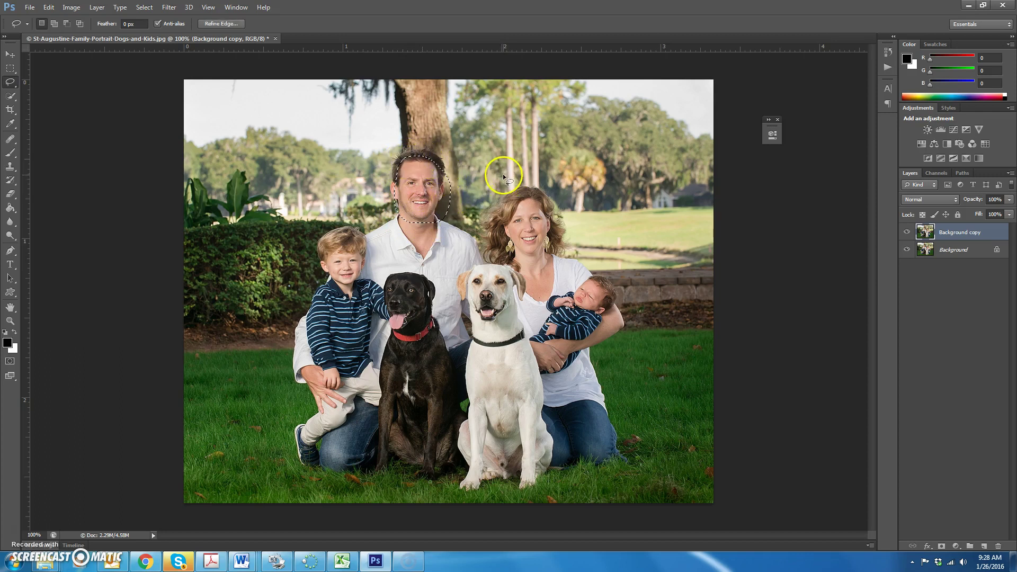
- Copy the selected head of the man onto a new layer with Layer Via Copy
left_click(97, 7)
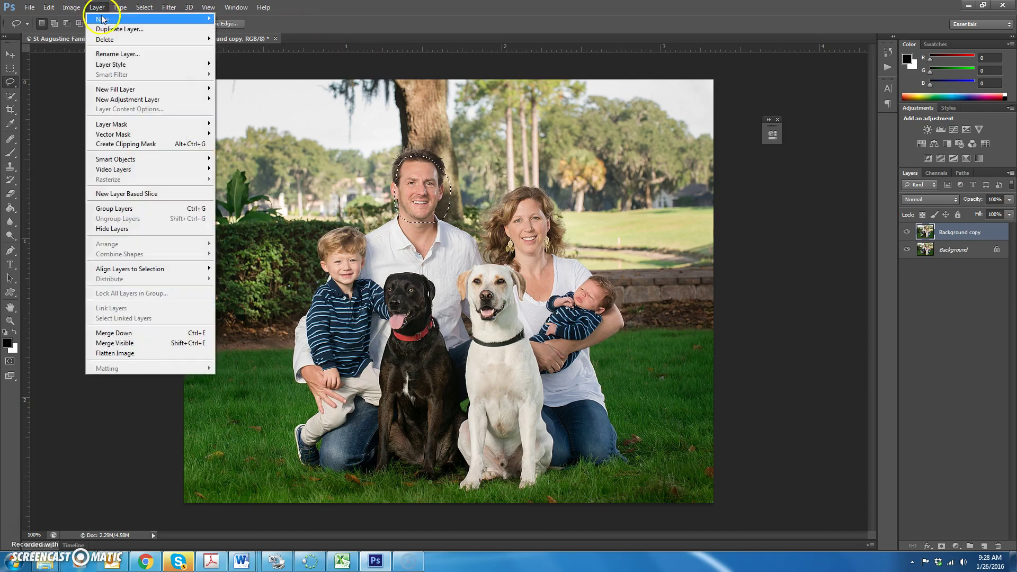
mouse_move(103, 20)
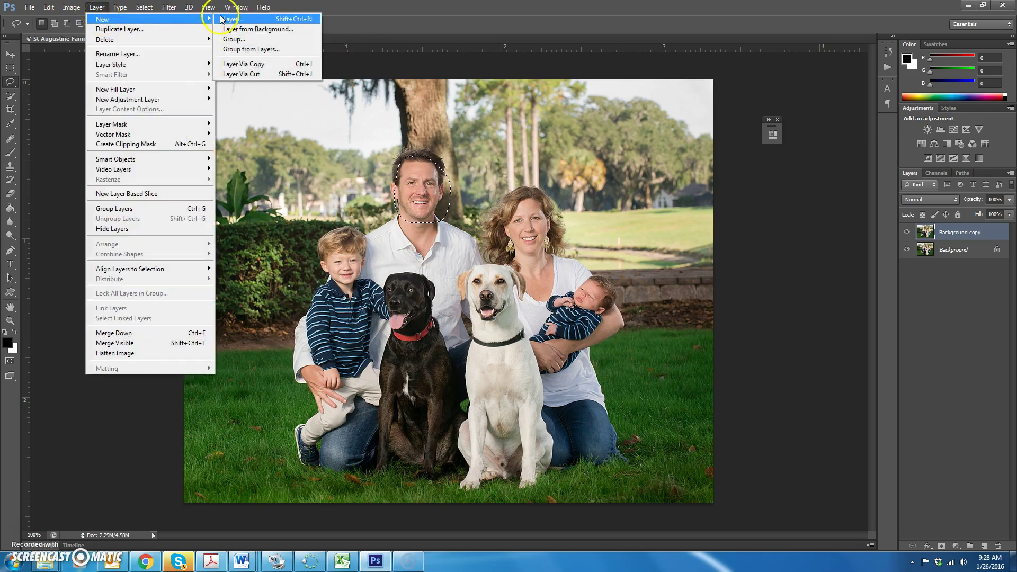
left_click(251, 63)
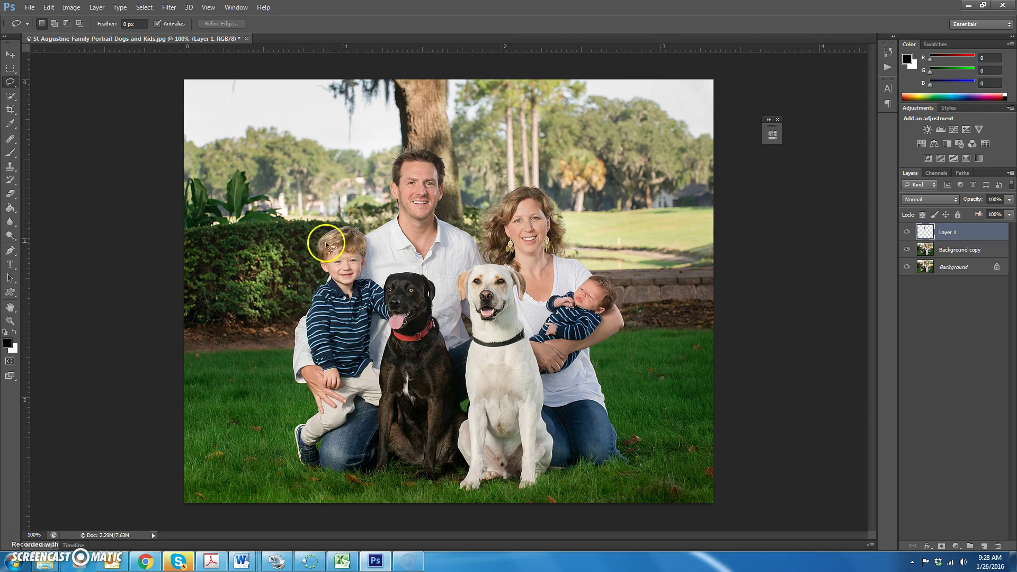
- Outline the boy's head on the Background copy layer with the Lasso and copy it onto its own layer
left_click_drag(320, 249, 321, 248)
left_click(974, 250)
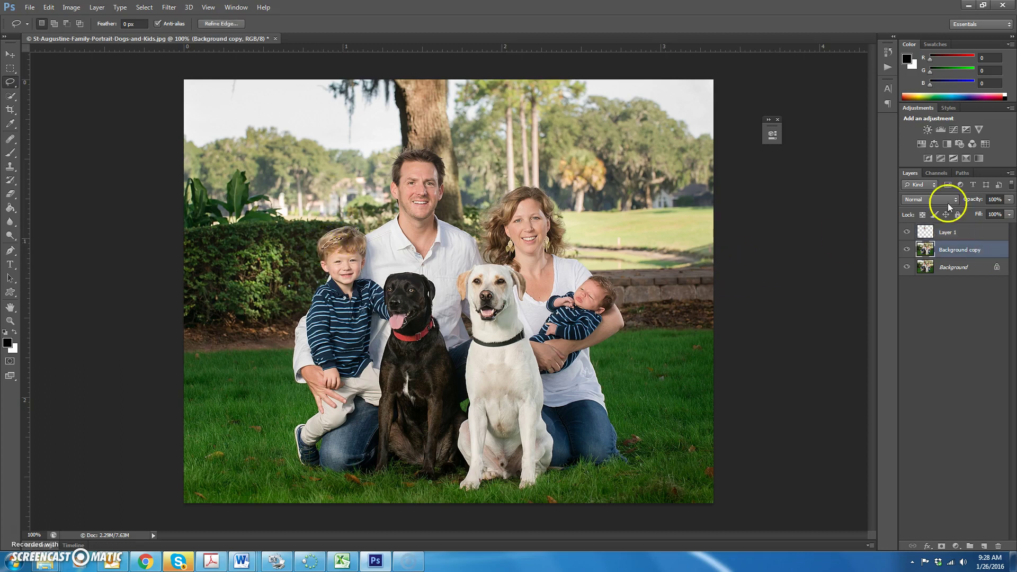
mouse_move(330, 243)
left_mouse_down()
mouse_move(335, 236)
mouse_move(318, 249)
mouse_move(317, 272)
mouse_move(347, 294)
mouse_move(372, 260)
mouse_move(342, 233)
mouse_move(320, 247)
left_mouse_up()
key("ctrl+j")
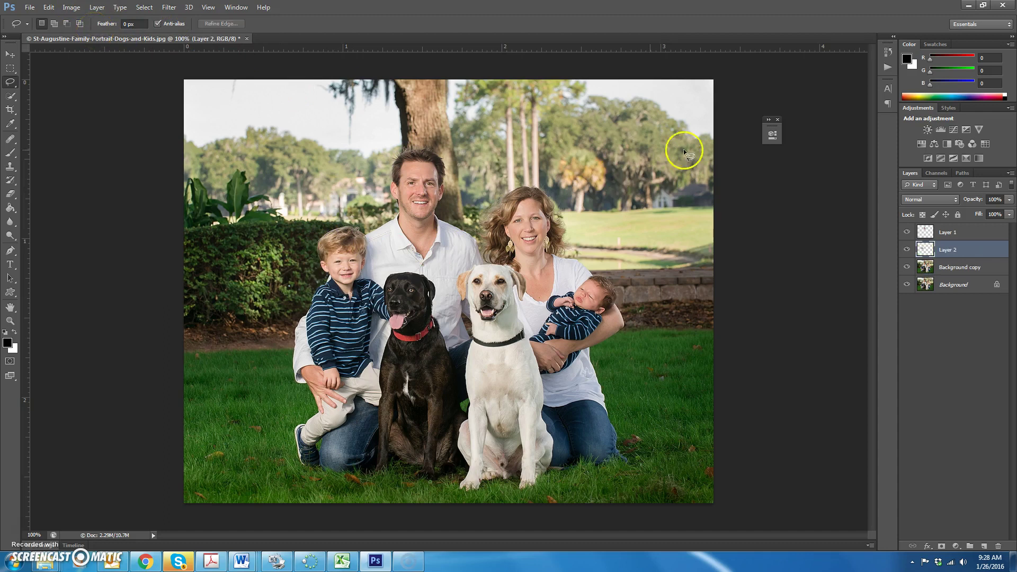
- Hide Layer 2 with the boy's head and move the man's head on Layer 1 over the boy's face
left_click(906, 249)
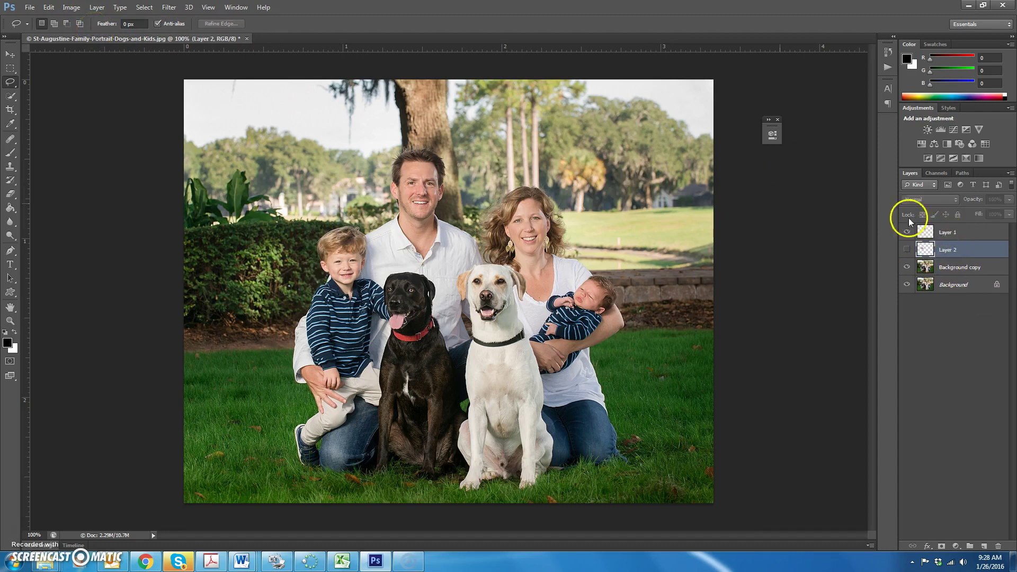
left_click(948, 236)
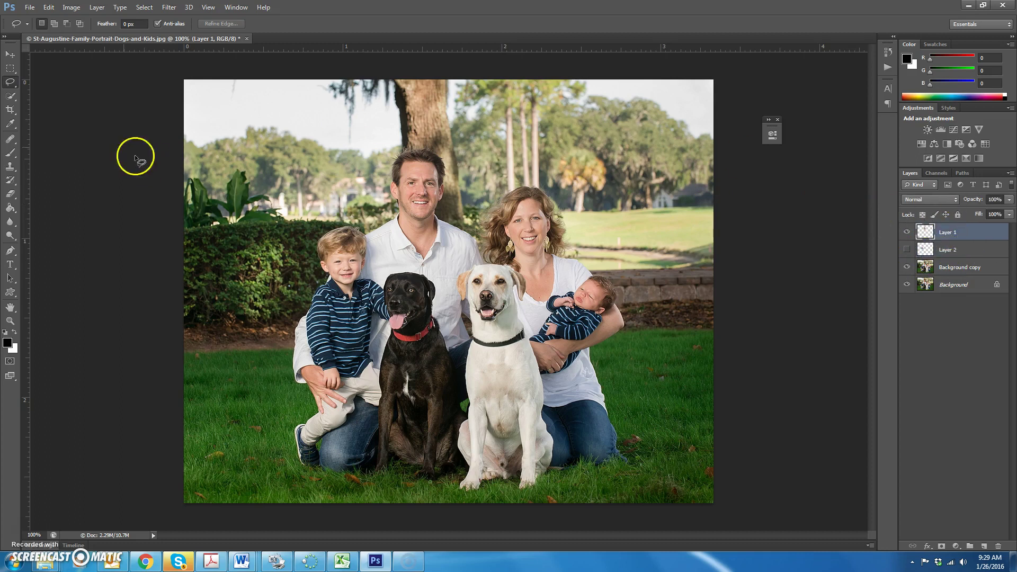
left_click(10, 54)
left_click_drag(433, 157, 354, 244)
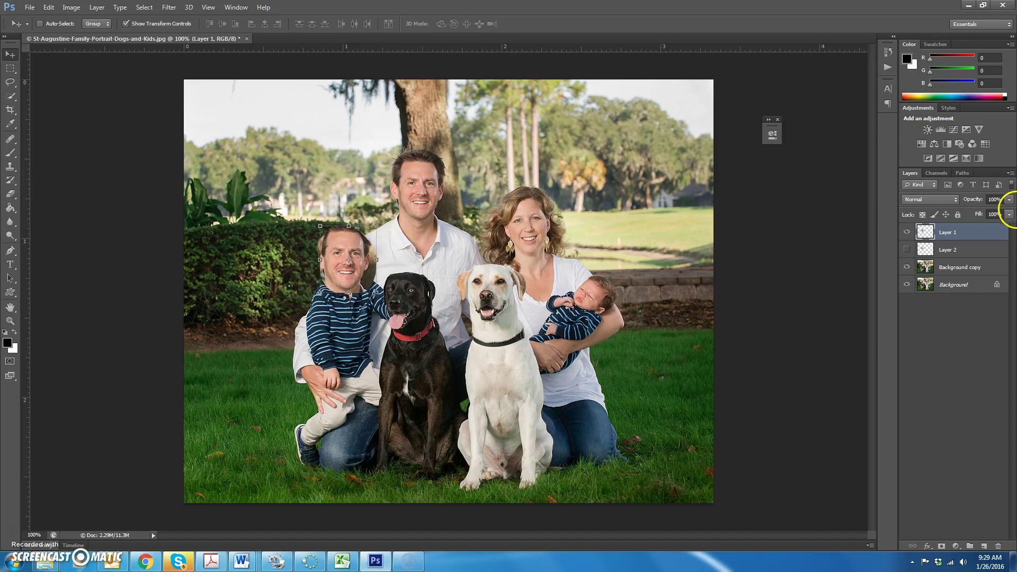
- Lower Layer 1's opacity to 44%, then scale the man's head to 91.59% and rotate it -10.38° over the boy's face
left_click(1009, 199)
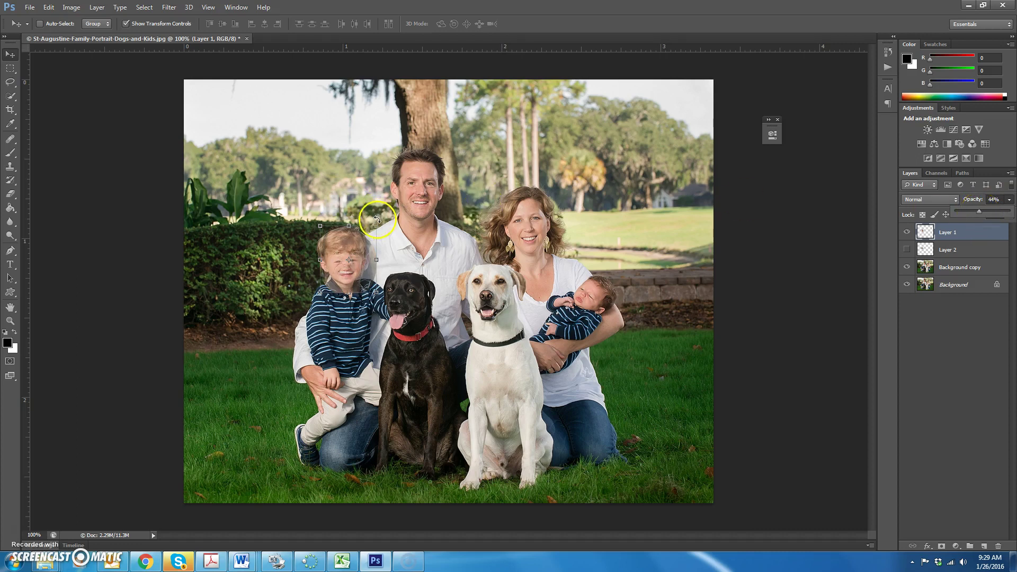
mouse_move(375, 225)
left_mouse_down()
mouse_move(386, 211)
mouse_move(371, 232)
left_mouse_up()
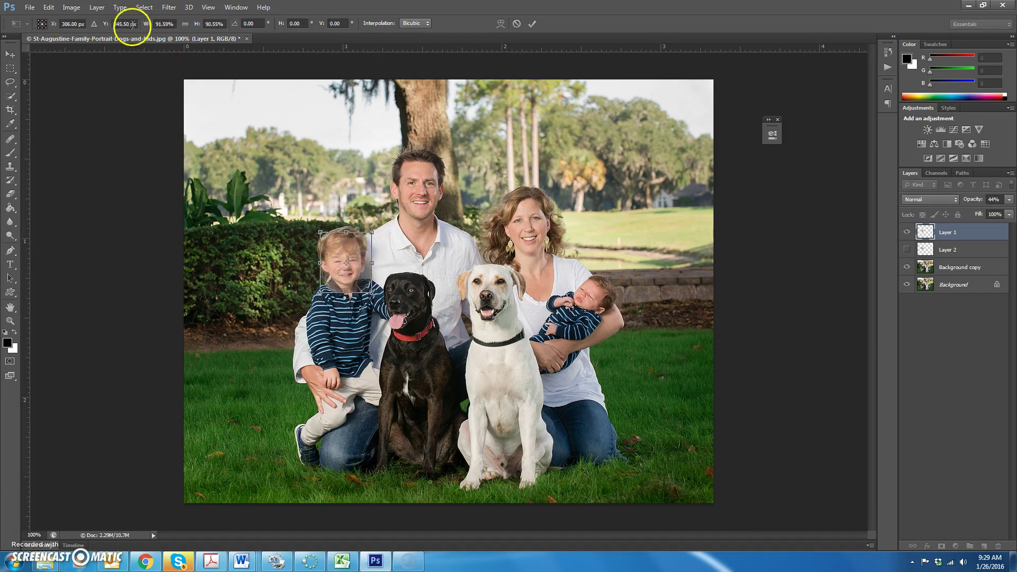
left_click(185, 24)
left_click_drag(331, 253, 329, 255)
left_click_drag(304, 217, 297, 229)
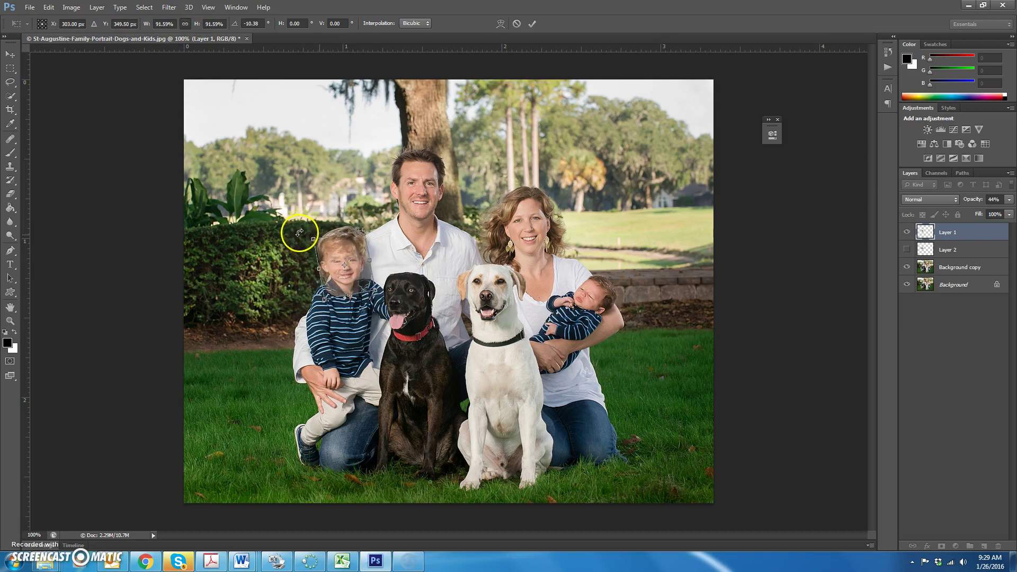
left_click_drag(341, 255, 349, 259)
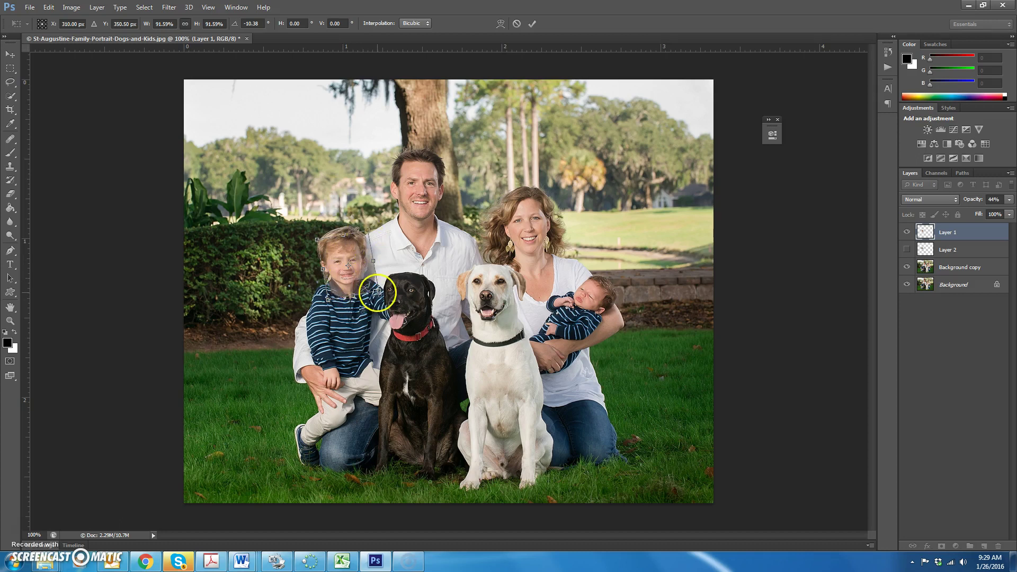
- Shrink the man's head proportionally to 75.84%, set its rotation to -7.09° and nudge it to align with the boy's features
left_click_drag(374, 290, 354, 275)
left_click(349, 281)
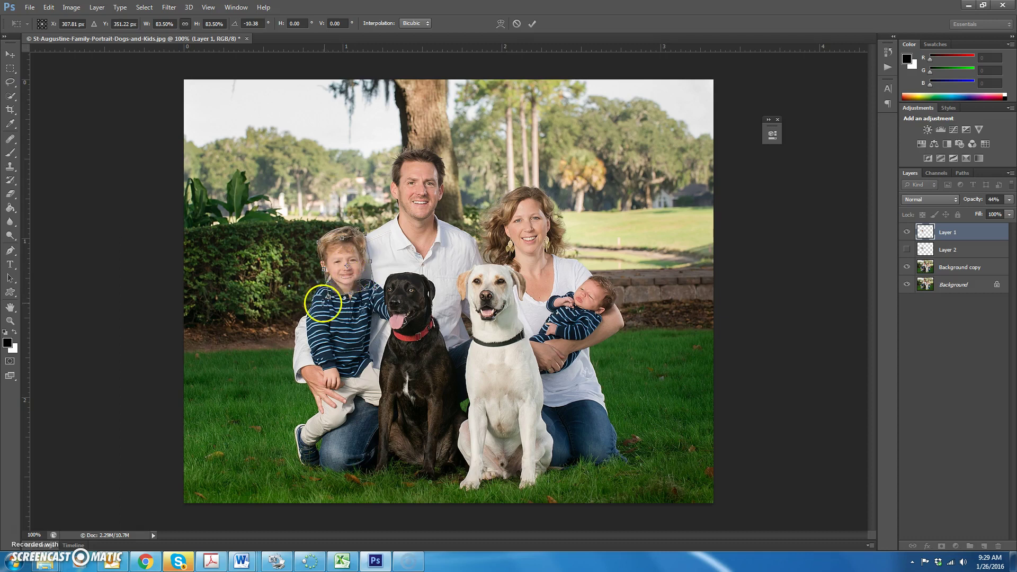
left_click_drag(319, 302, 318, 299)
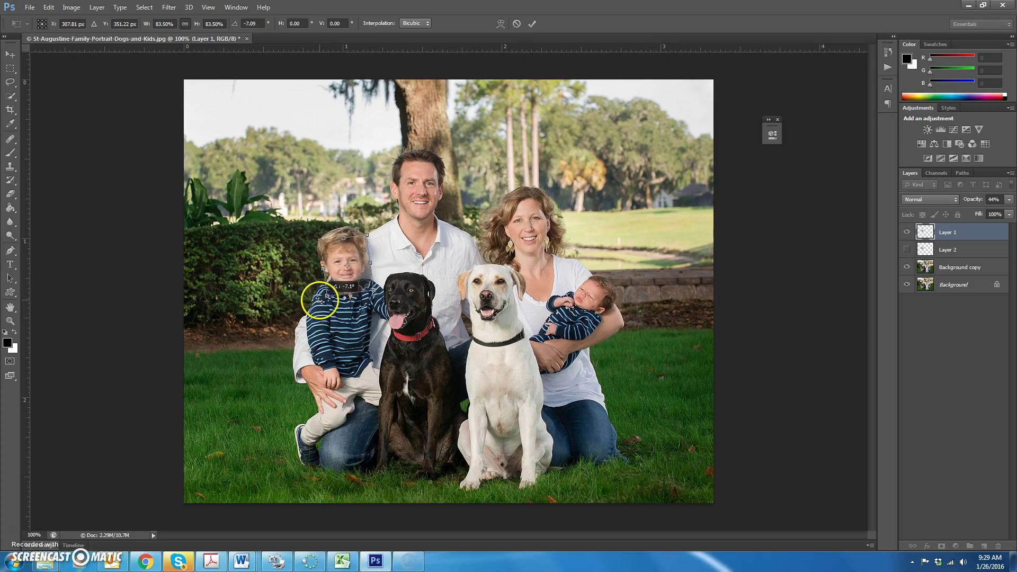
left_click_drag(374, 290, 358, 281)
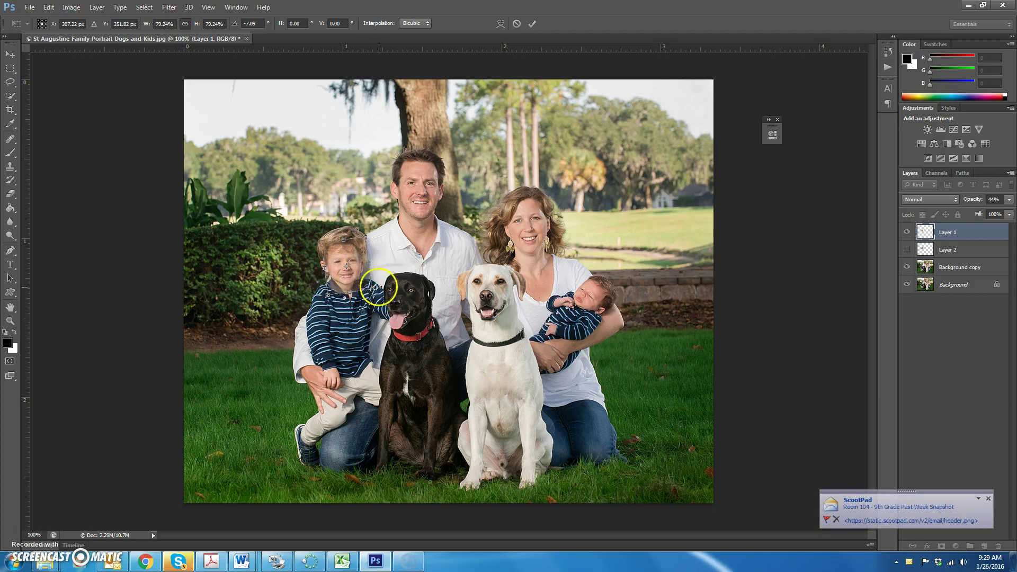
left_click_drag(371, 288, 369, 286)
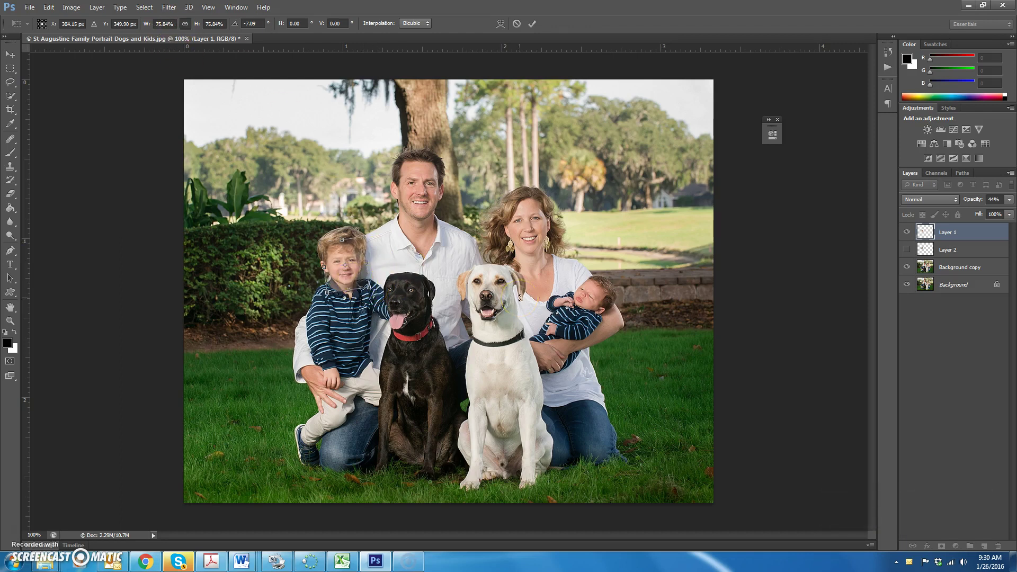
key("Down")
key("Down")
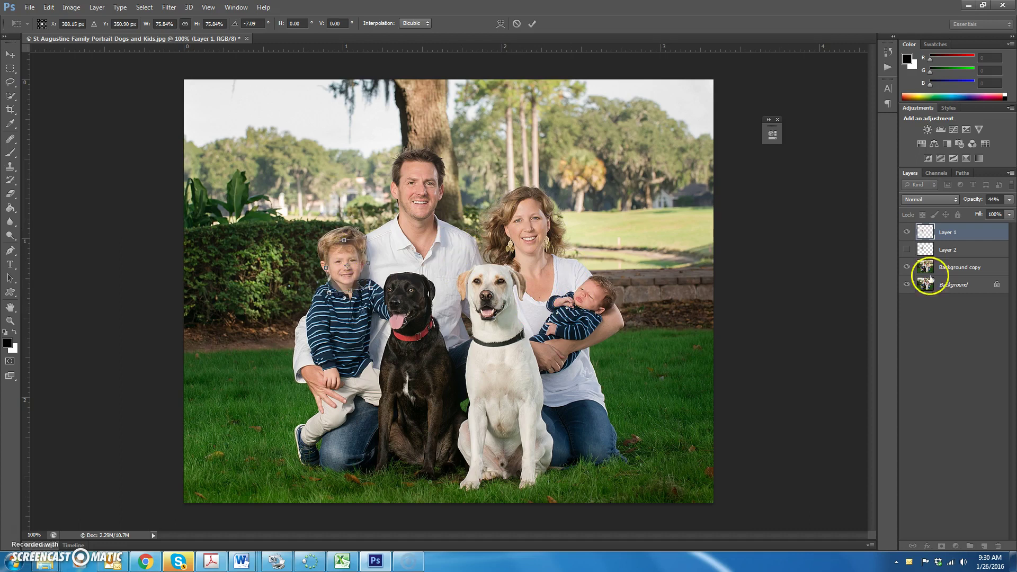
- Preview Layer 1 at 100% opacity, reduce it to 36% and apply the transformation
left_click(1009, 199)
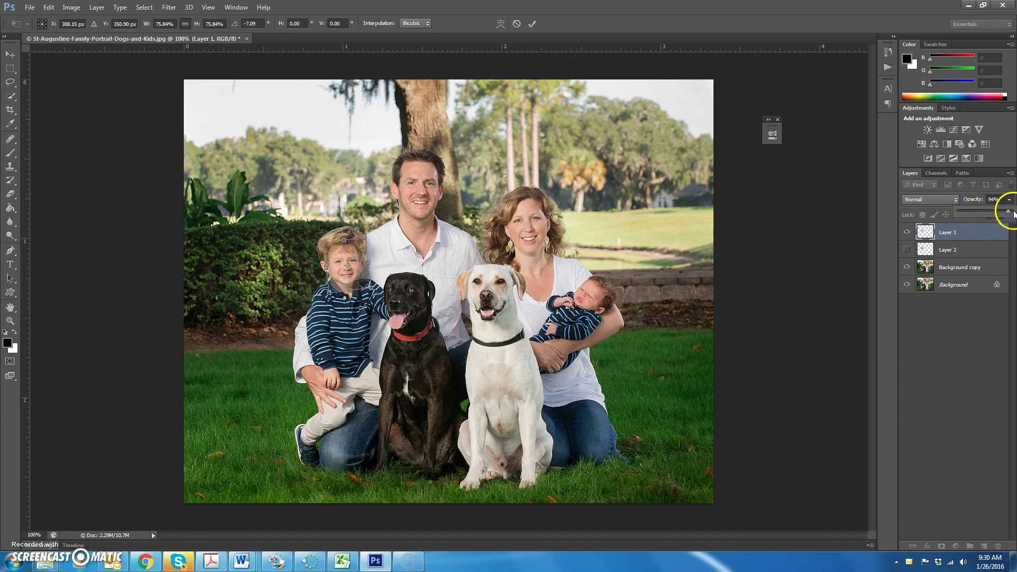
left_click_drag(983, 212, 1010, 211)
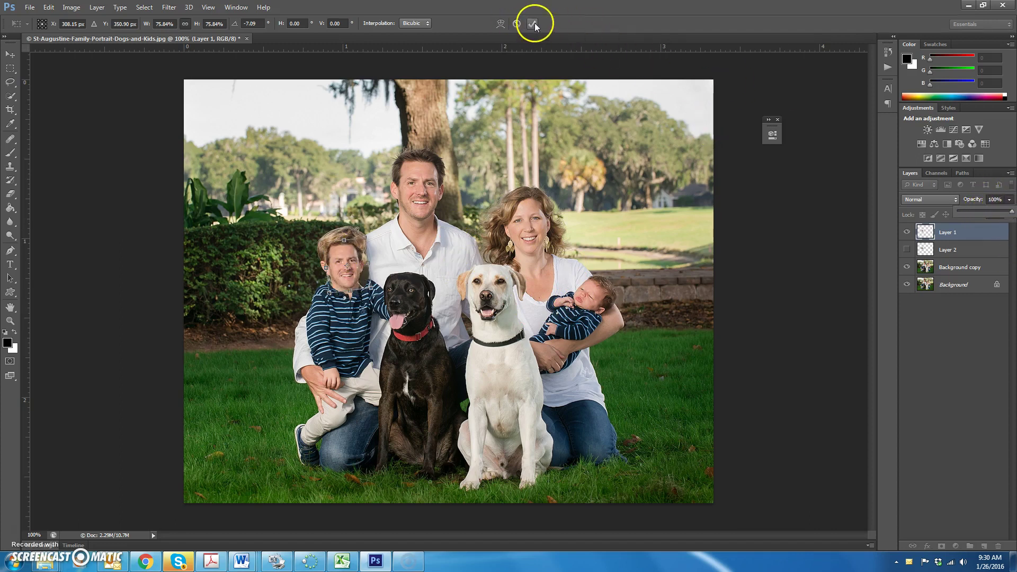
left_click(999, 213)
left_click_drag(999, 213, 976, 210)
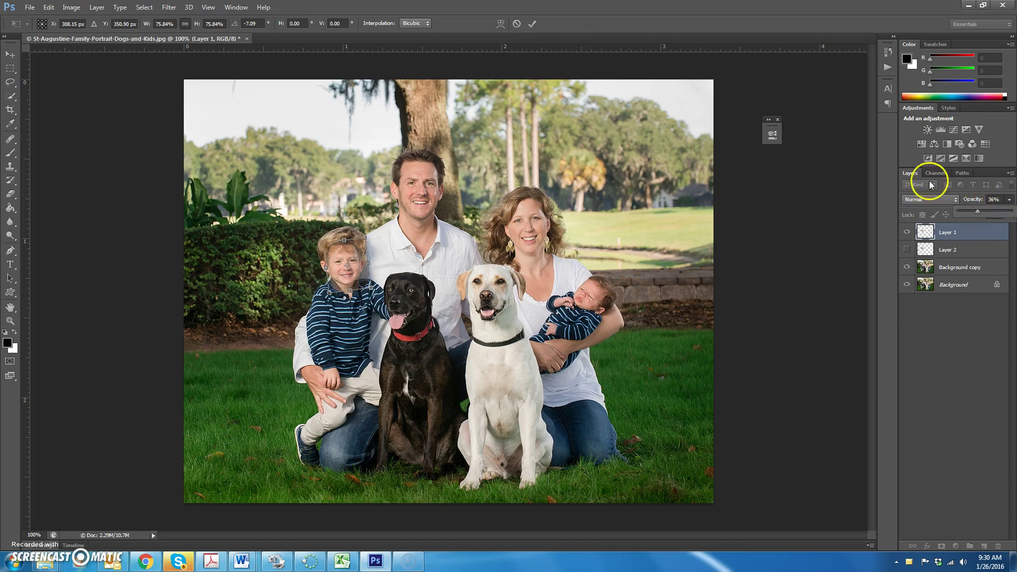
left_click(533, 24)
- Add a layer mask to Layer 1 and paint out the edges around the face with a soft black 28 px brush
left_click(941, 545)
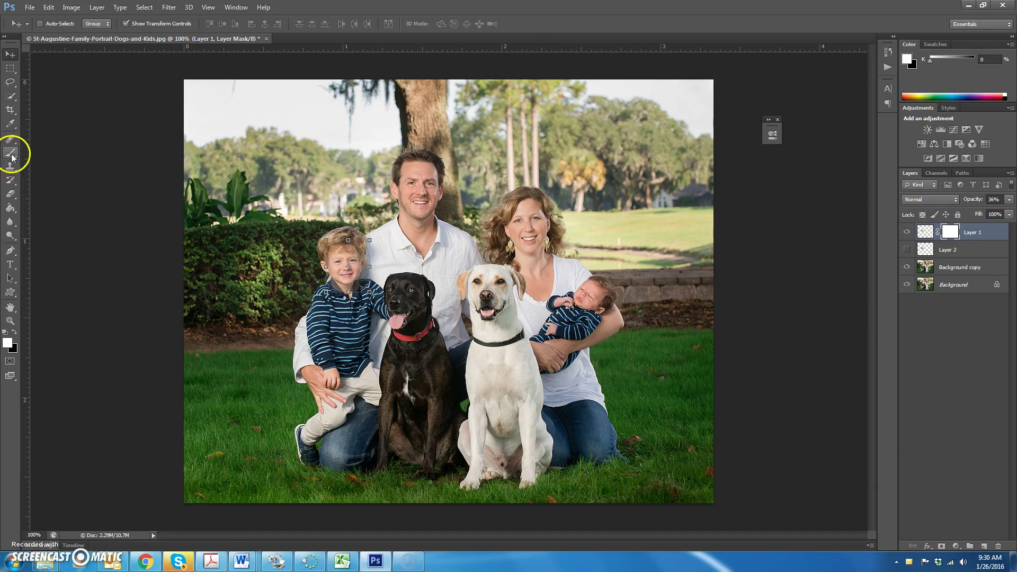
left_click(14, 333)
left_click(12, 151)
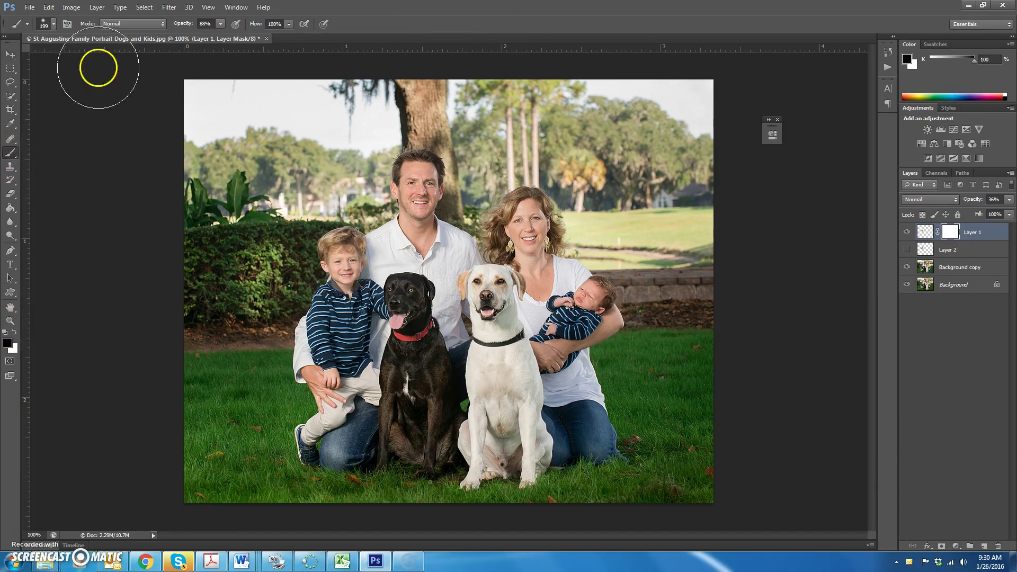
left_click(52, 25)
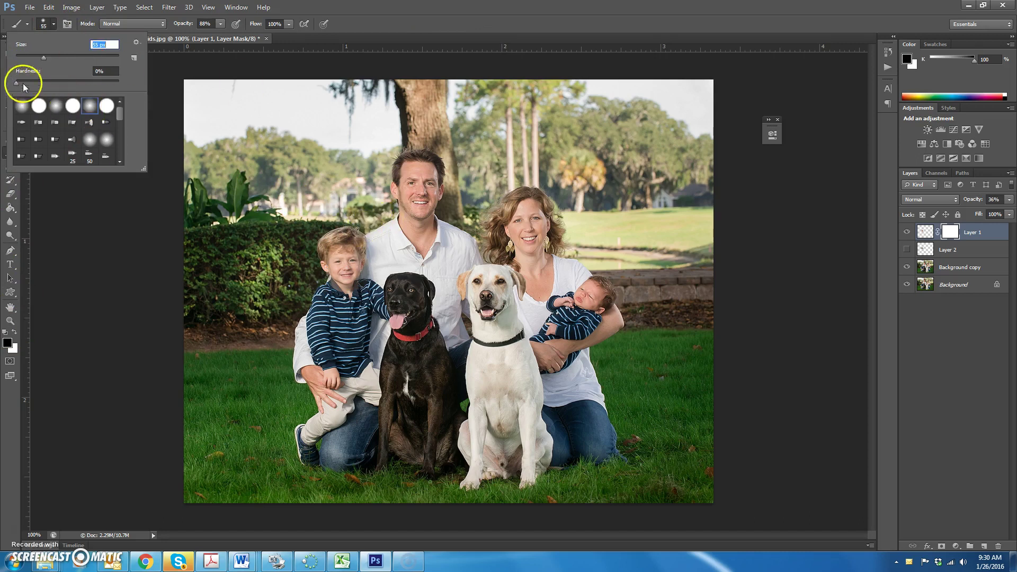
left_click(363, 246)
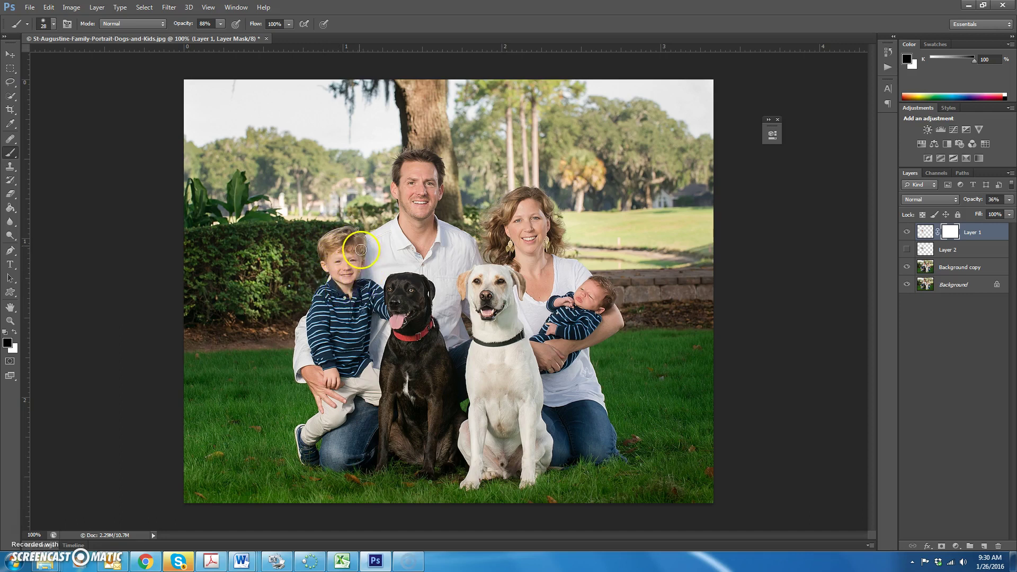
mouse_move(362, 276)
left_mouse_down()
mouse_move(344, 287)
mouse_move(322, 271)
mouse_move(321, 256)
mouse_move(364, 239)
left_mouse_up()
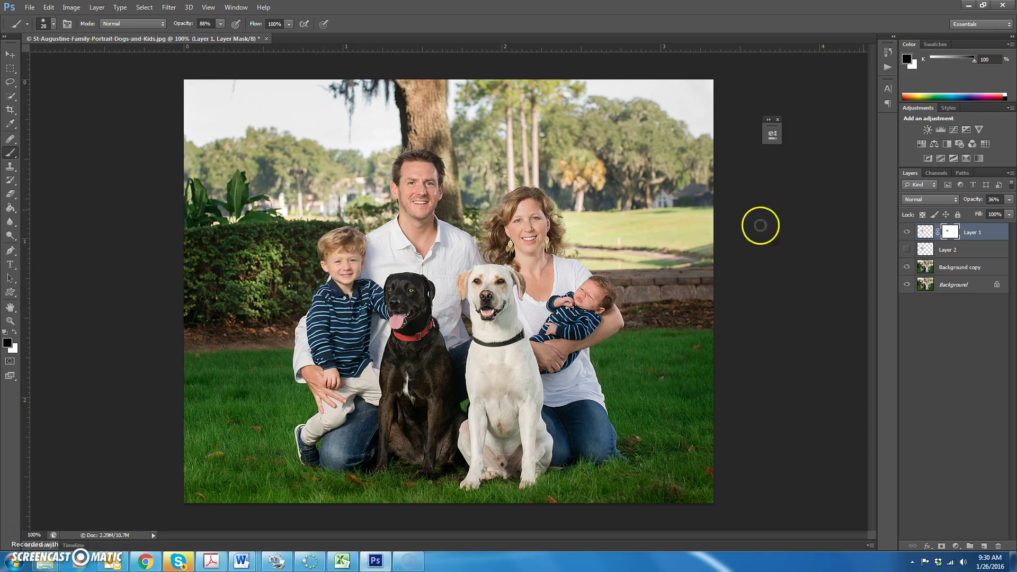
- Set Layer 1's opacity to 100%, enlarge the man's face proportionally to 107.23%, nudge it upward and apply the transformation
left_click(1009, 200)
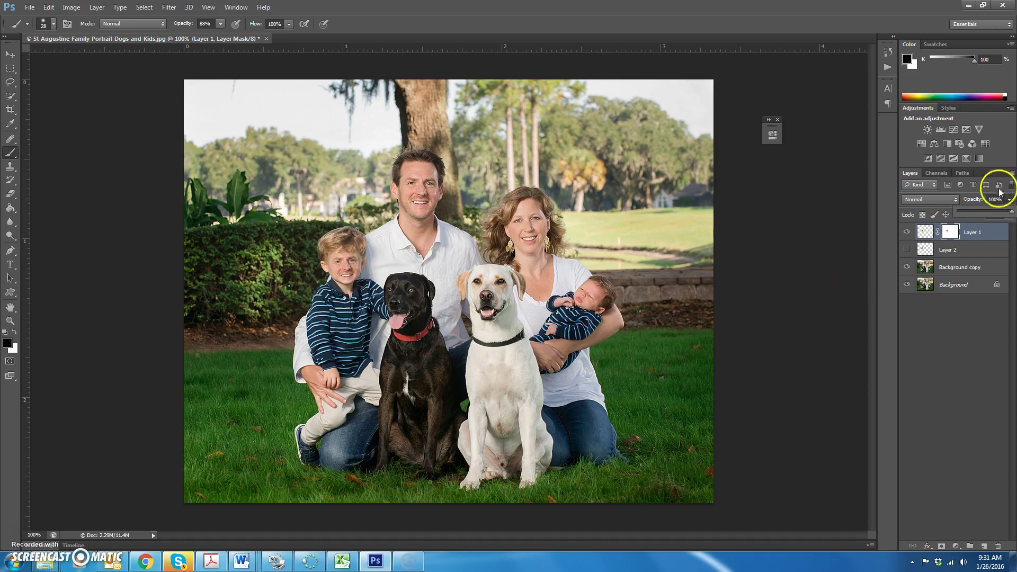
left_click(924, 232)
left_click(8, 55)
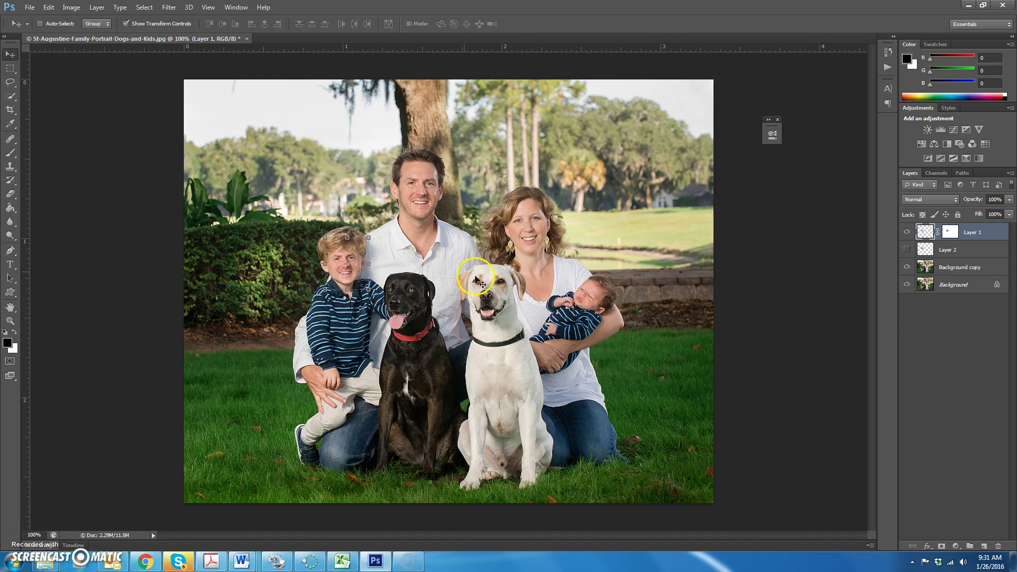
left_click(367, 289)
left_click_drag(367, 289, 371, 291)
left_click(185, 23)
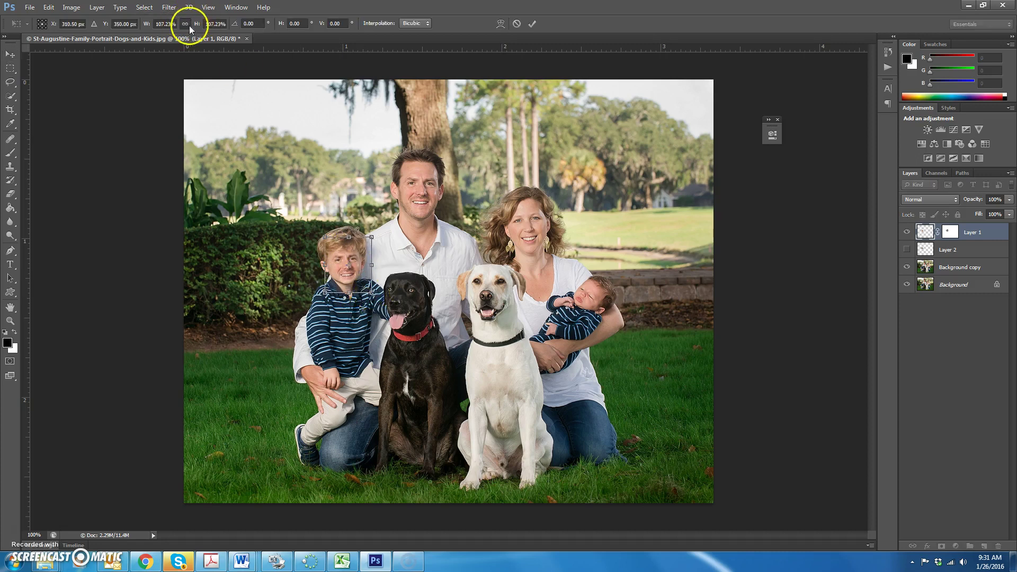
key("Up")
key("Up")
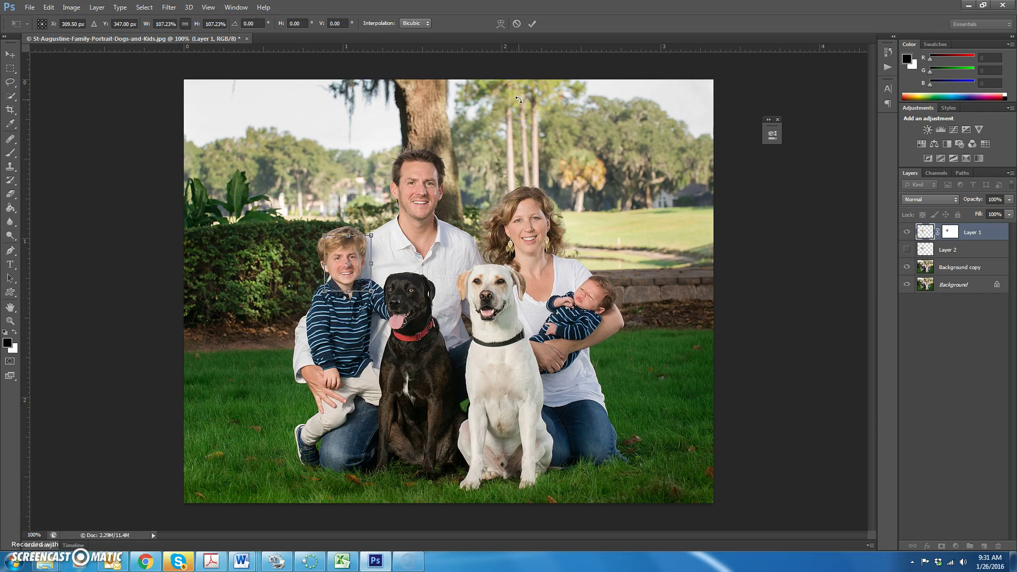
left_click(531, 26)
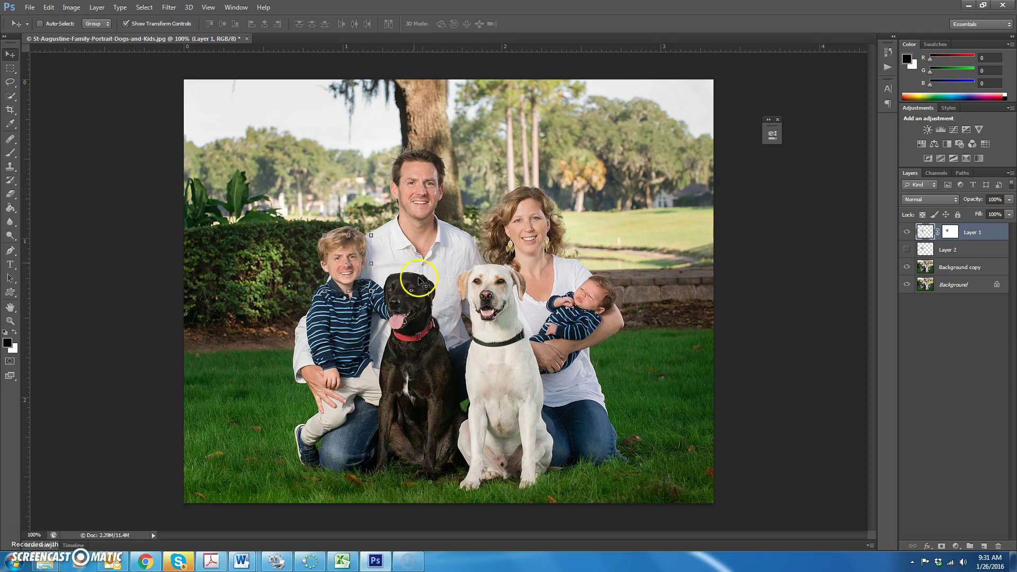
left_click(10, 69)
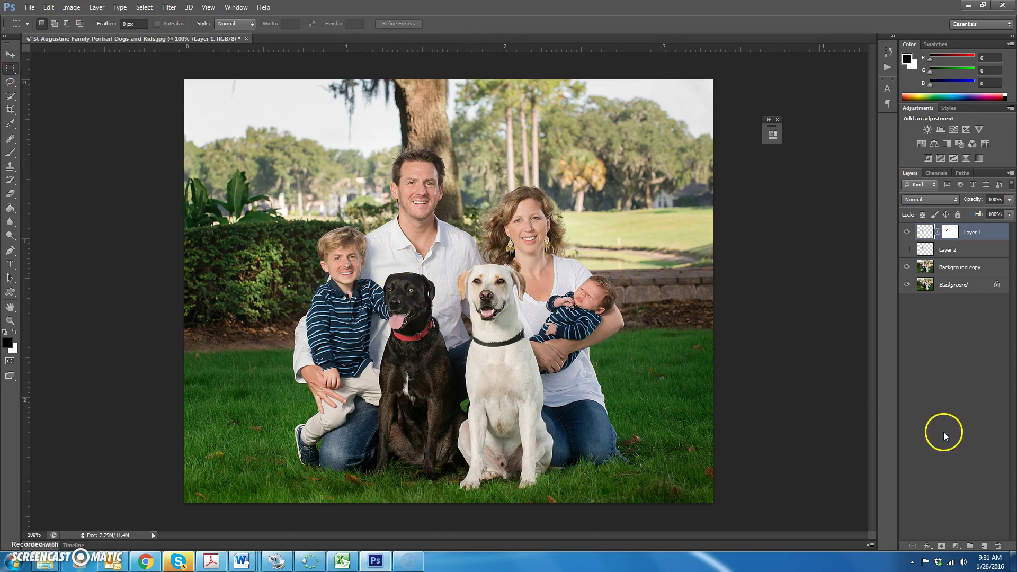
left_click(943, 547)
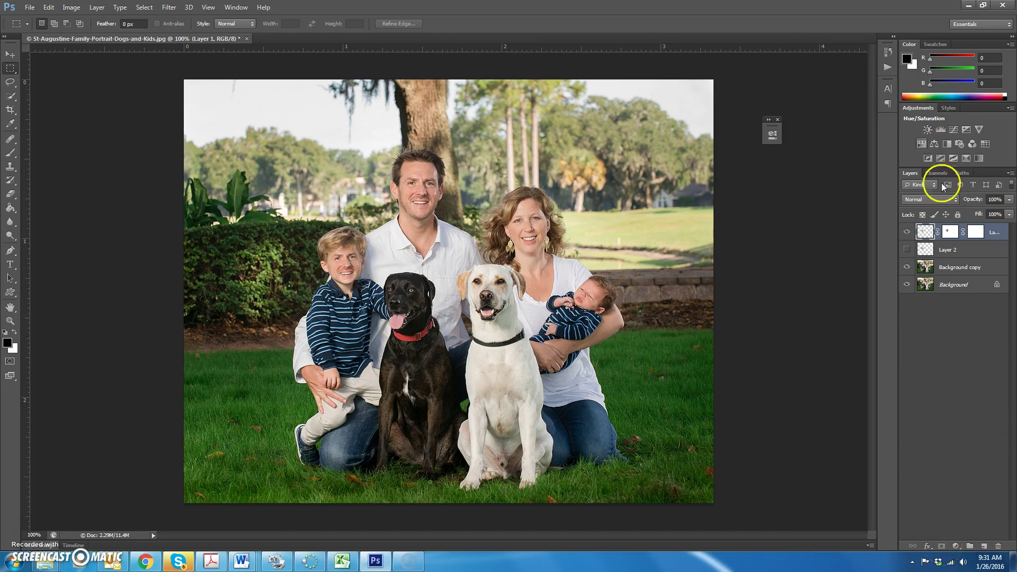
right_click(976, 233)
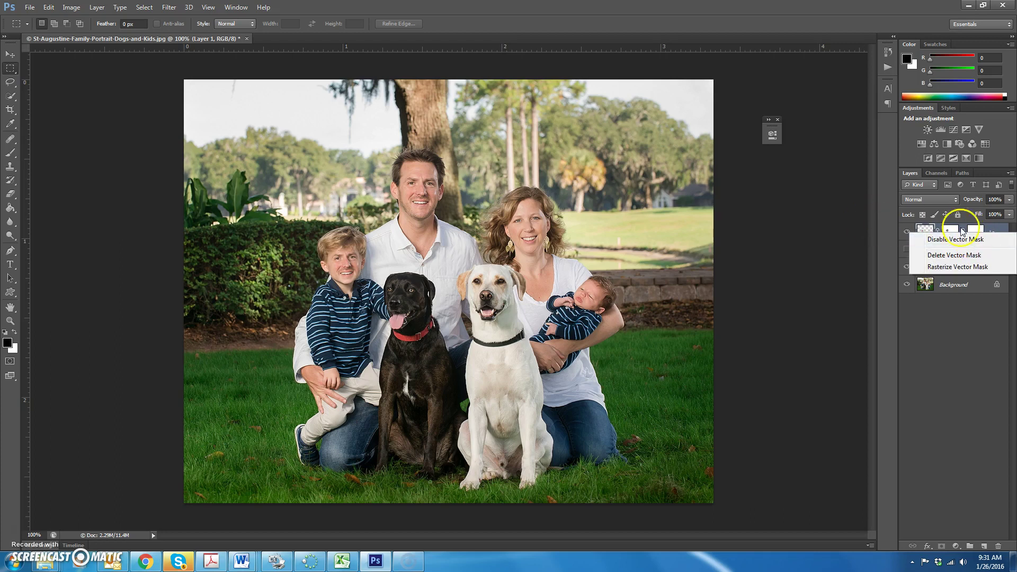
left_click(976, 224)
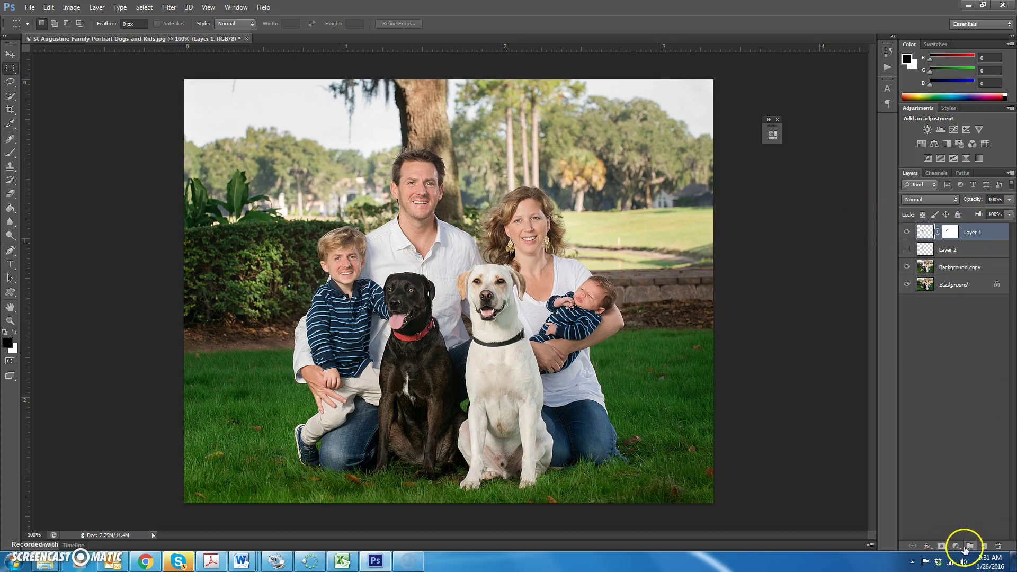
- Add a Hue/Saturation adjustment layer above Layer 1 and clip it to that layer
left_click(956, 546)
left_click(951, 417)
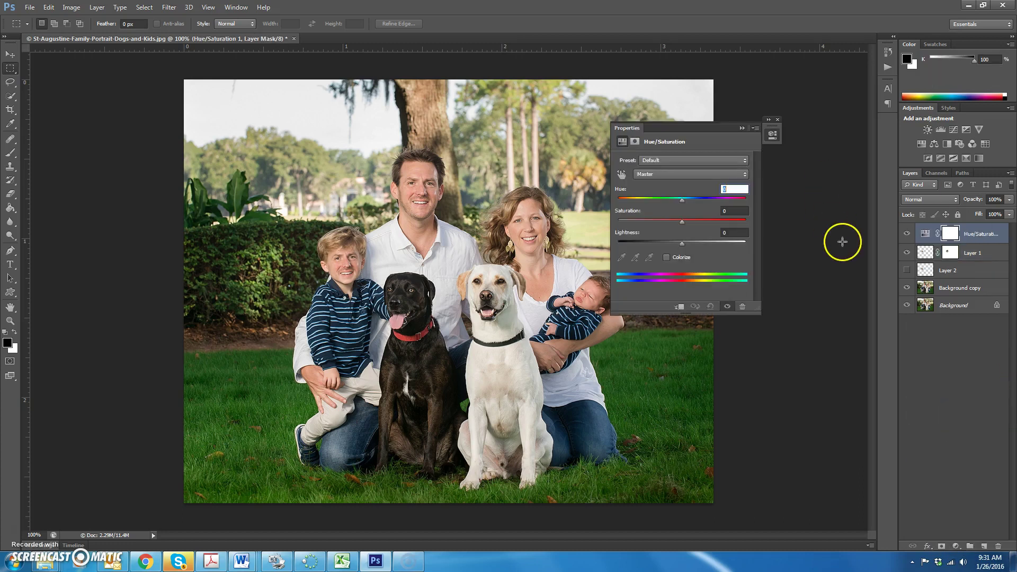
left_click_drag(694, 128, 733, 127)
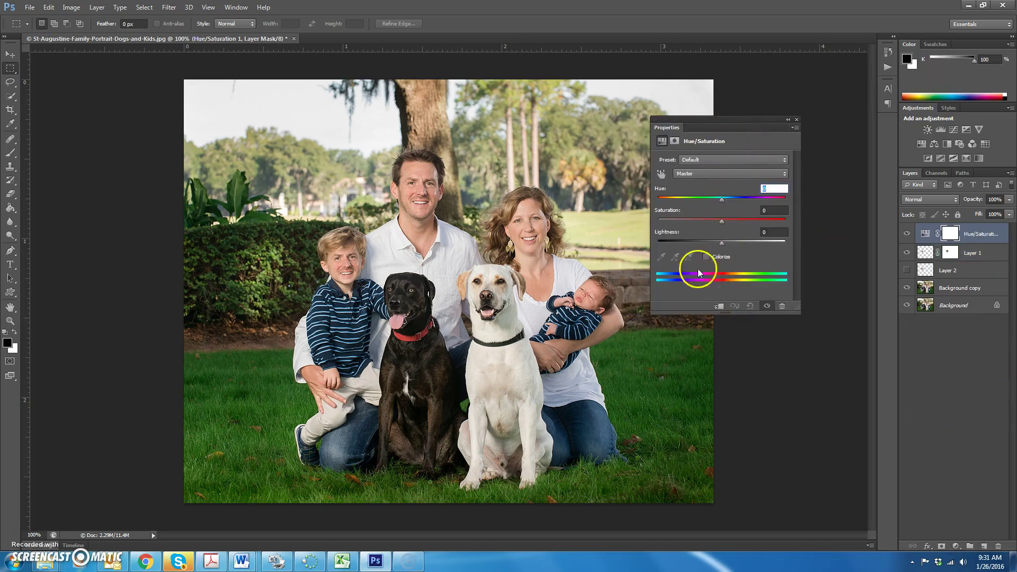
left_click(719, 307)
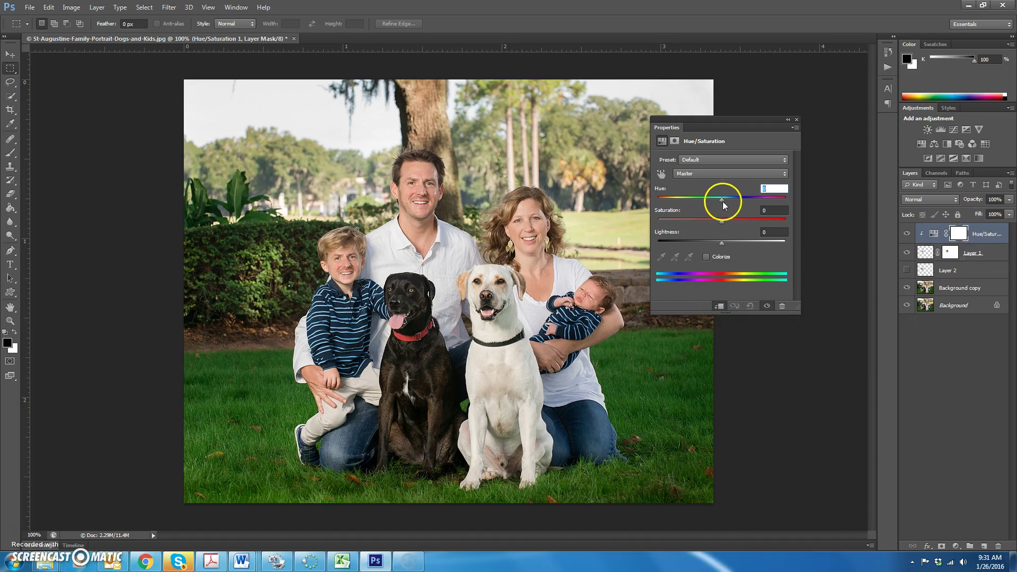
- Set the hue to +2 and saturation to +3 for the man's face on the boy, and fine-tune its lightness
left_click_drag(722, 201, 733, 221)
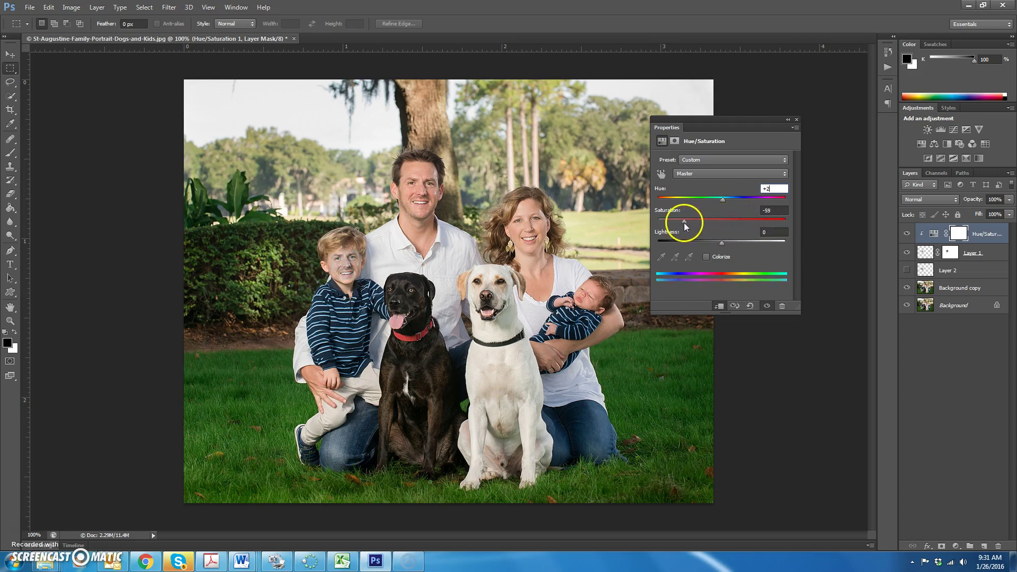
left_click_drag(724, 221, 735, 221)
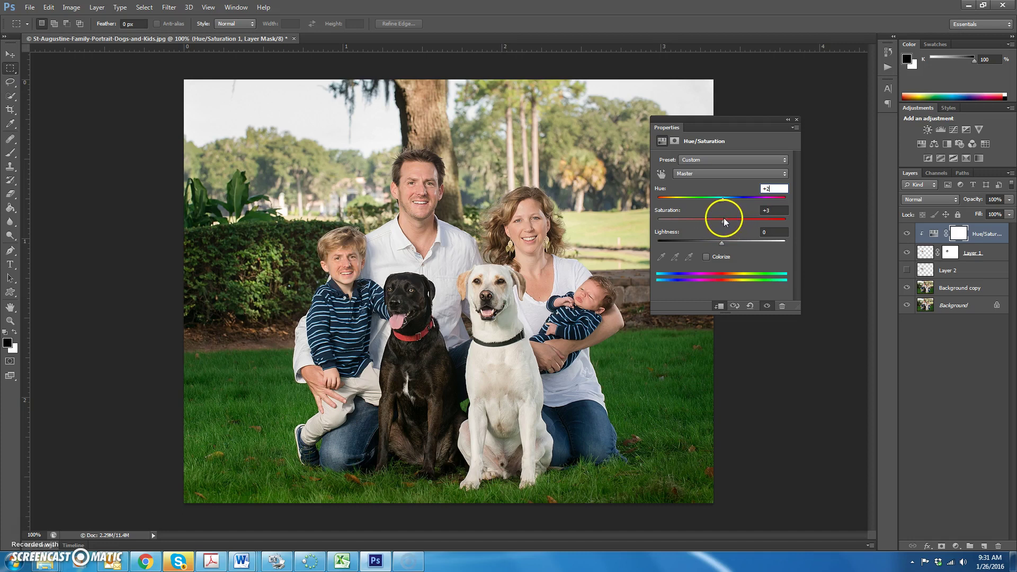
left_click_drag(722, 243, 721, 240)
left_click(787, 119)
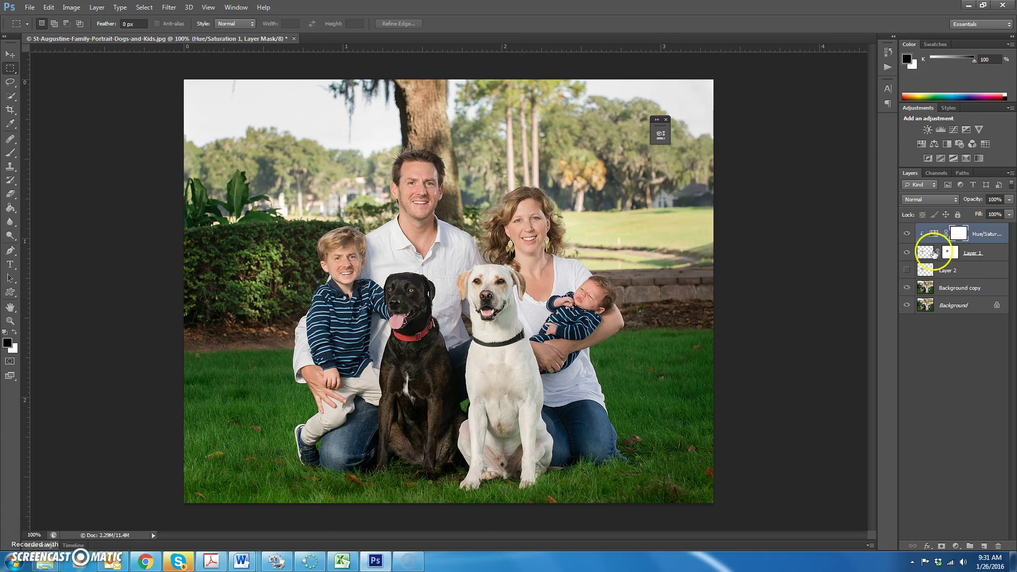
- Show Layer 2, move the boy's head over the man's face and reduce the layer's opacity to 55%
left_click(931, 258)
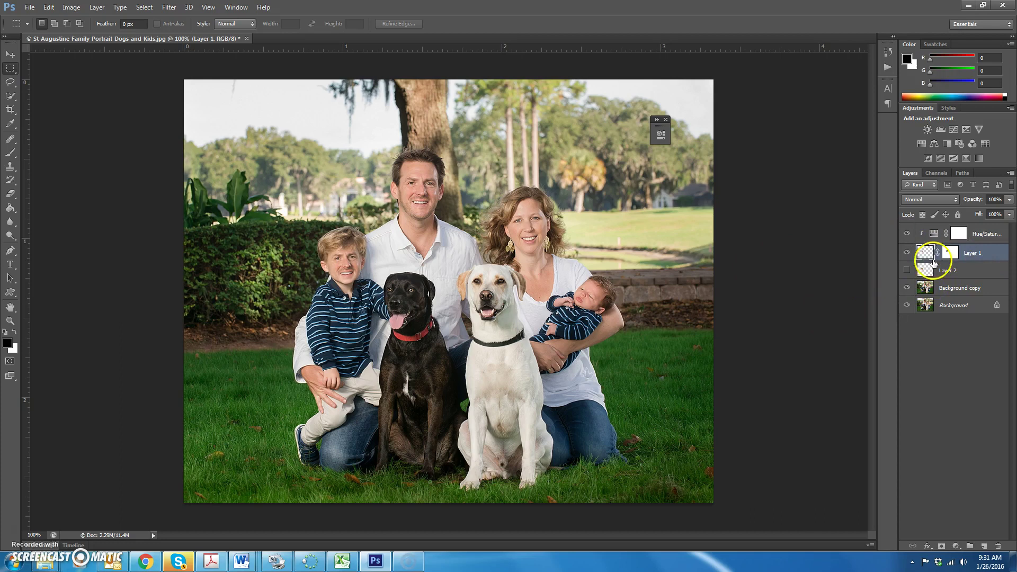
left_click(977, 270)
left_click(906, 270)
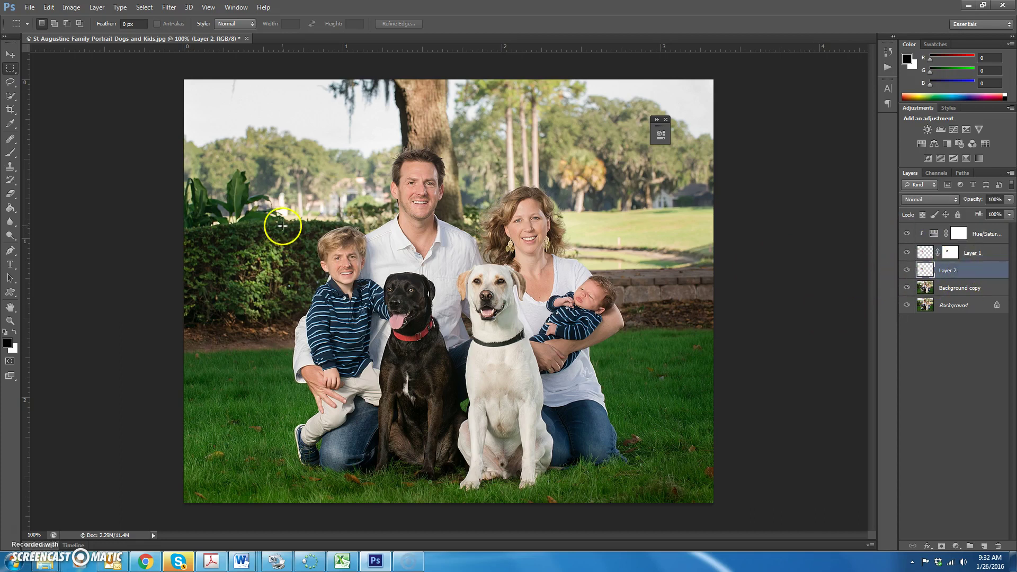
left_click(11, 54)
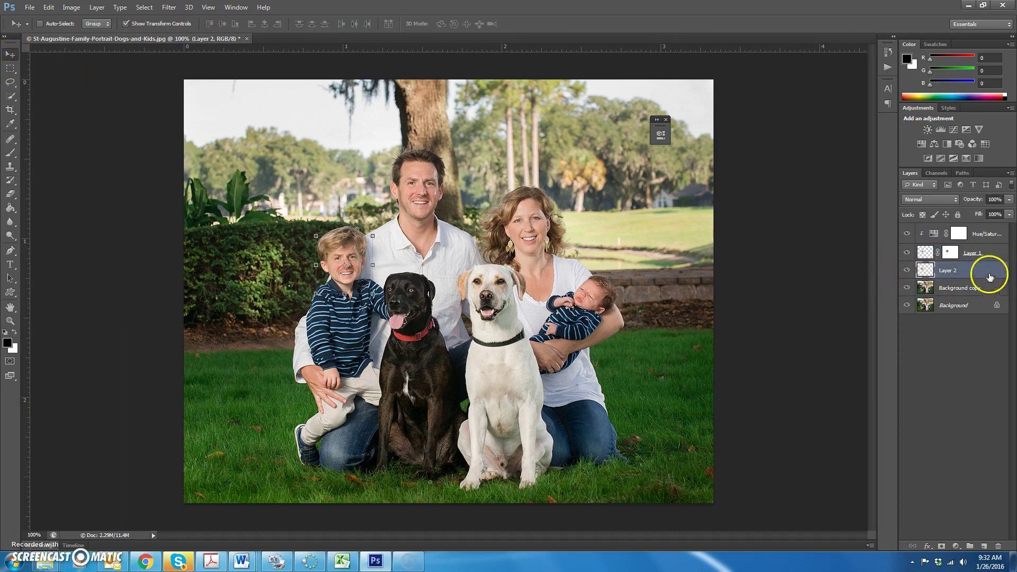
left_click_drag(351, 255, 424, 187)
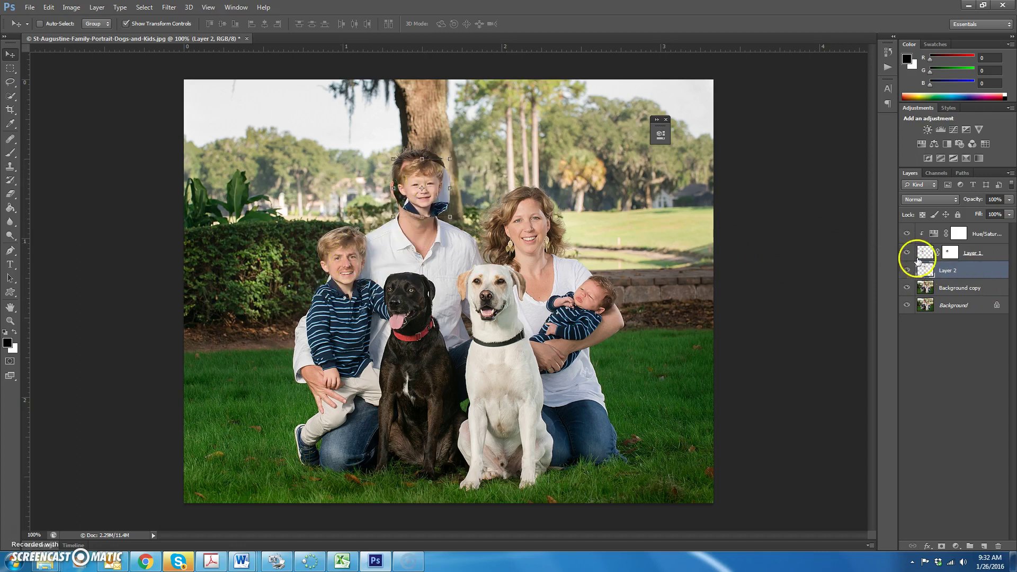
left_click(1008, 199)
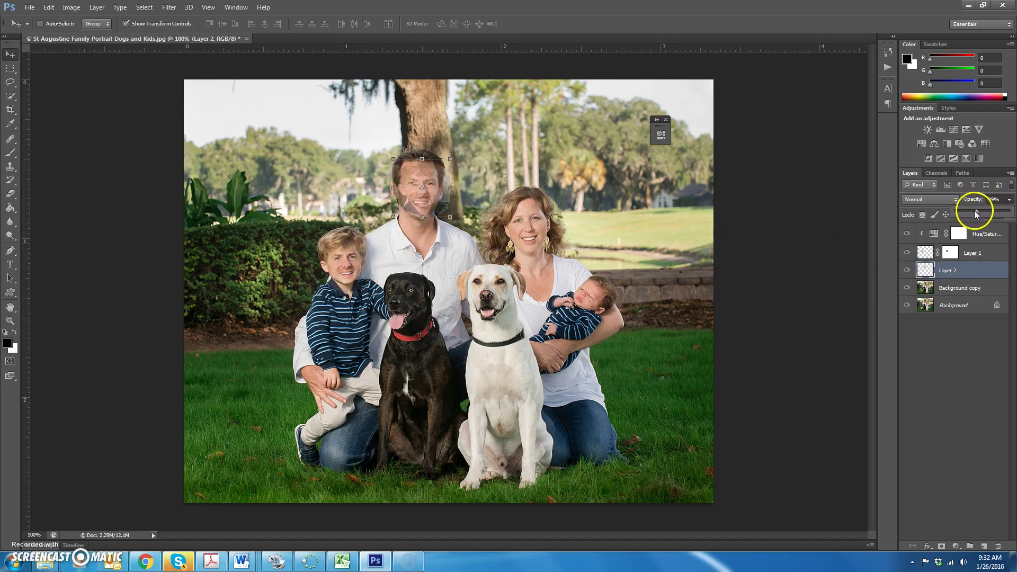
left_click_drag(984, 209, 985, 210)
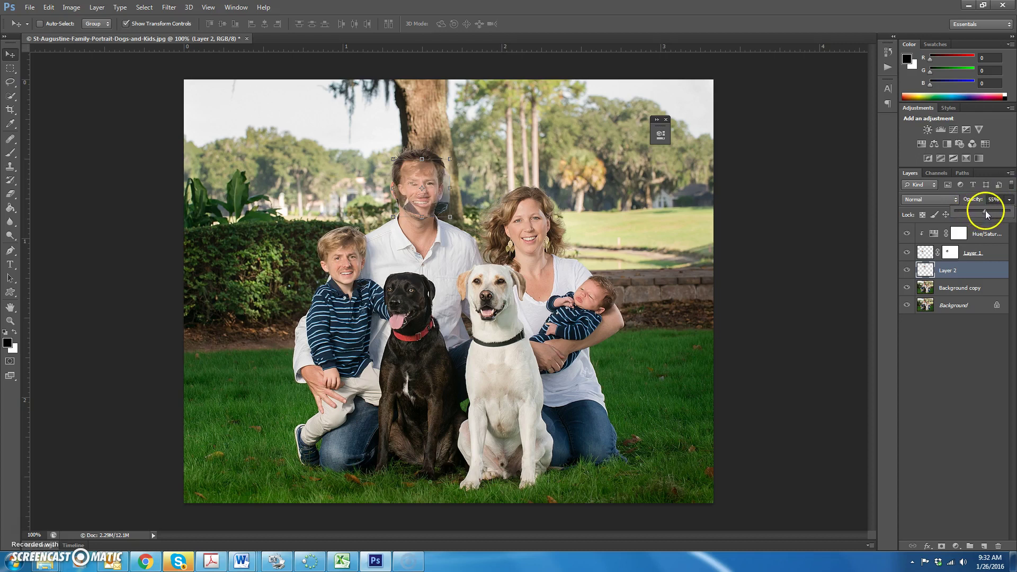
- Enlarge the boy's head proportionally to 136.22%, rotate it 4.74°, align it with the man's features and apply the transformation
left_click_drag(395, 158, 374, 143)
left_click(185, 24)
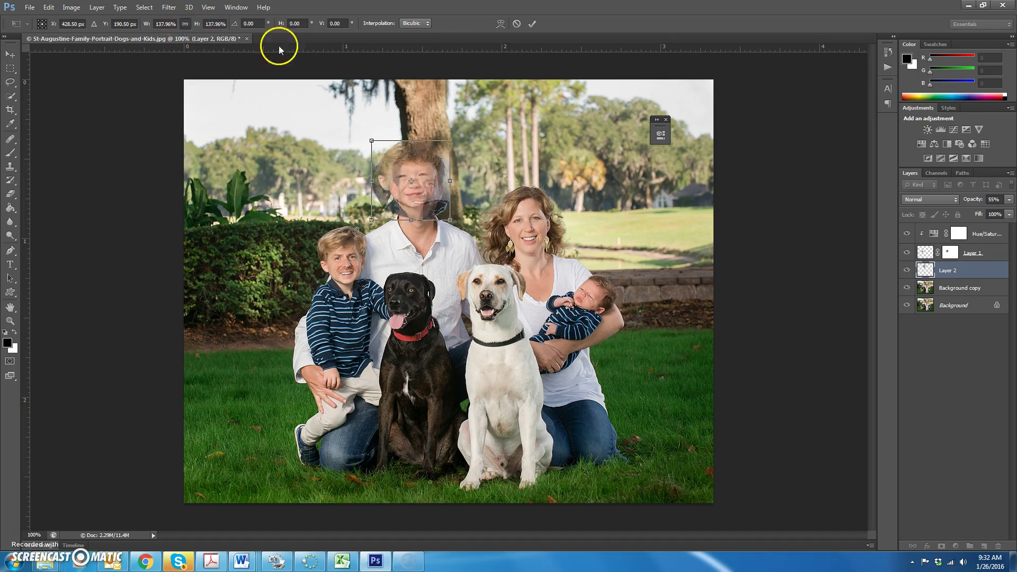
left_click_drag(429, 198, 438, 205)
left_click_drag(467, 135, 472, 137)
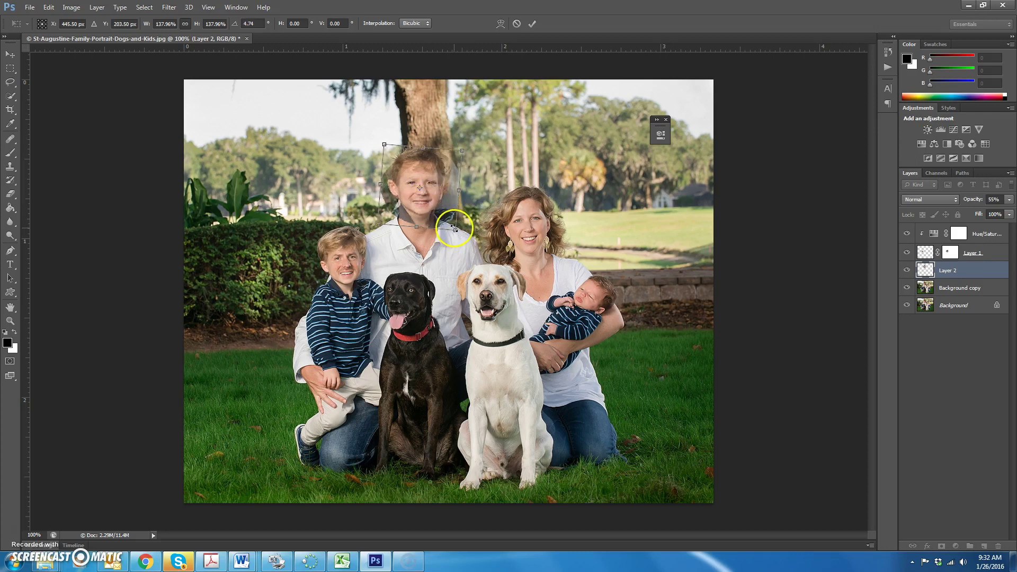
left_click_drag(455, 229, 454, 229)
key("Left")
key("Left")
key("Down")
key("Down")
key("Down")
key("Down")
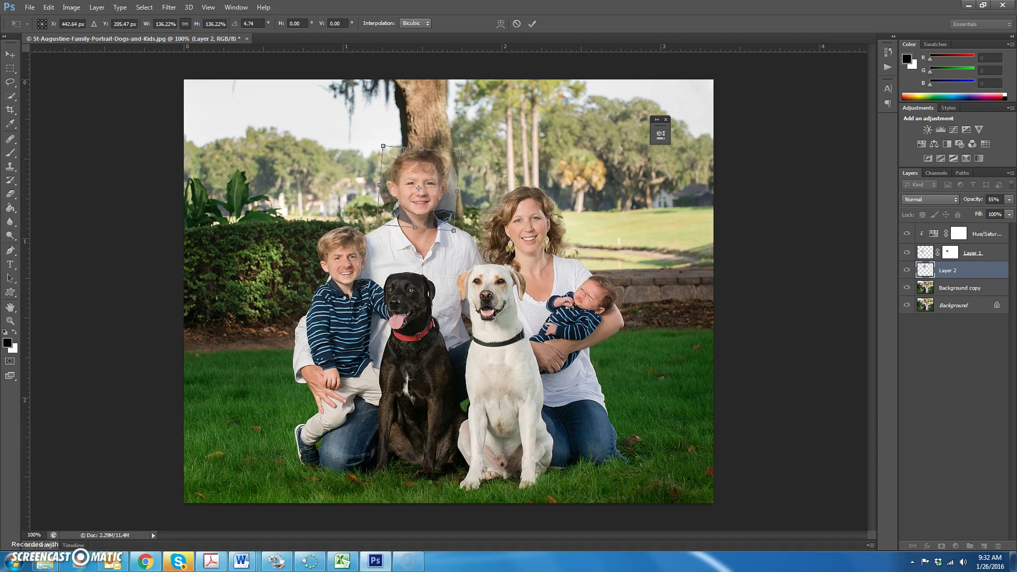
left_click(531, 25)
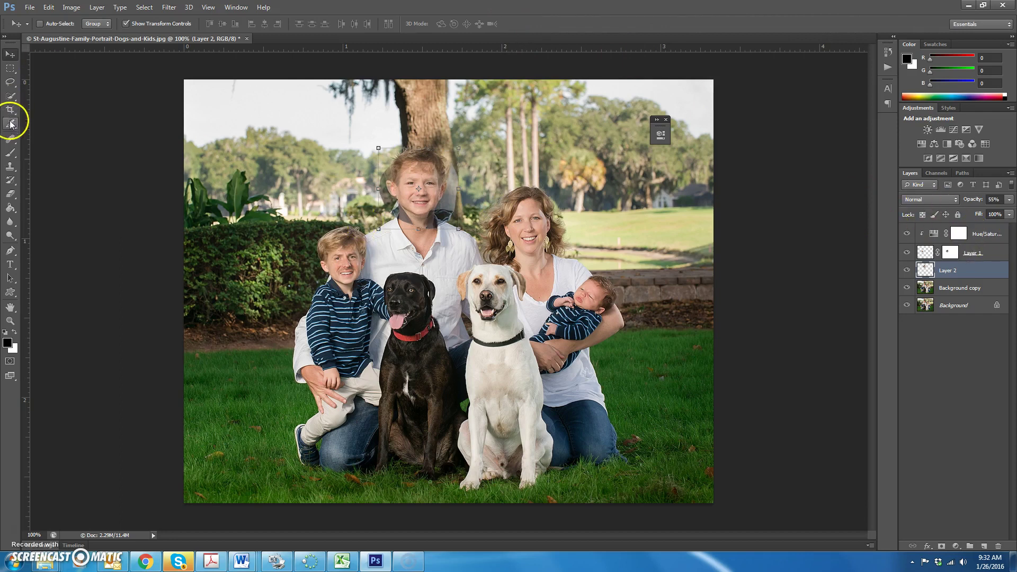
- Add a layer mask to Layer 2 and paint out the surroundings of the boy's face with a black 28 px brush
left_click(10, 153)
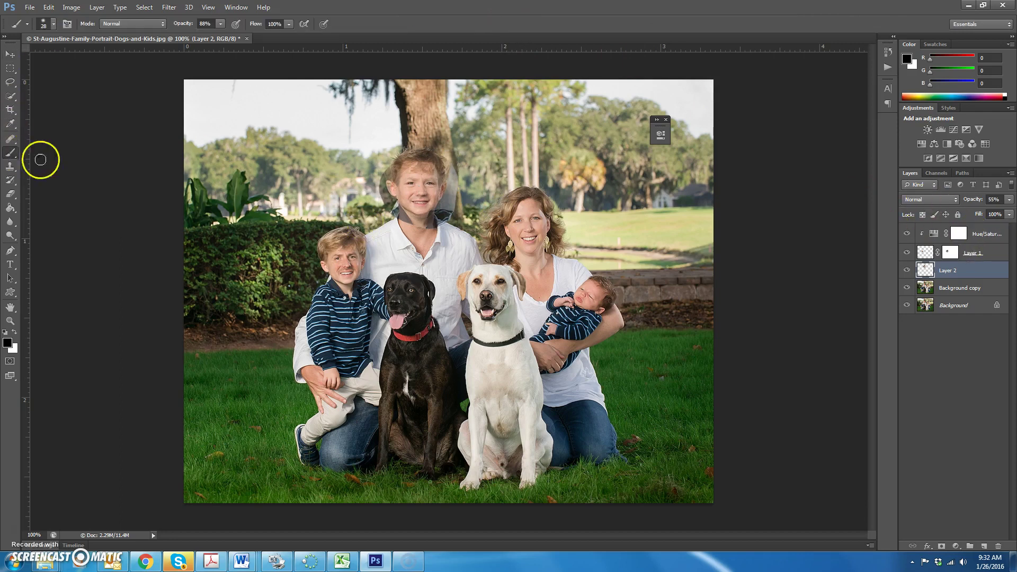
left_click(941, 545)
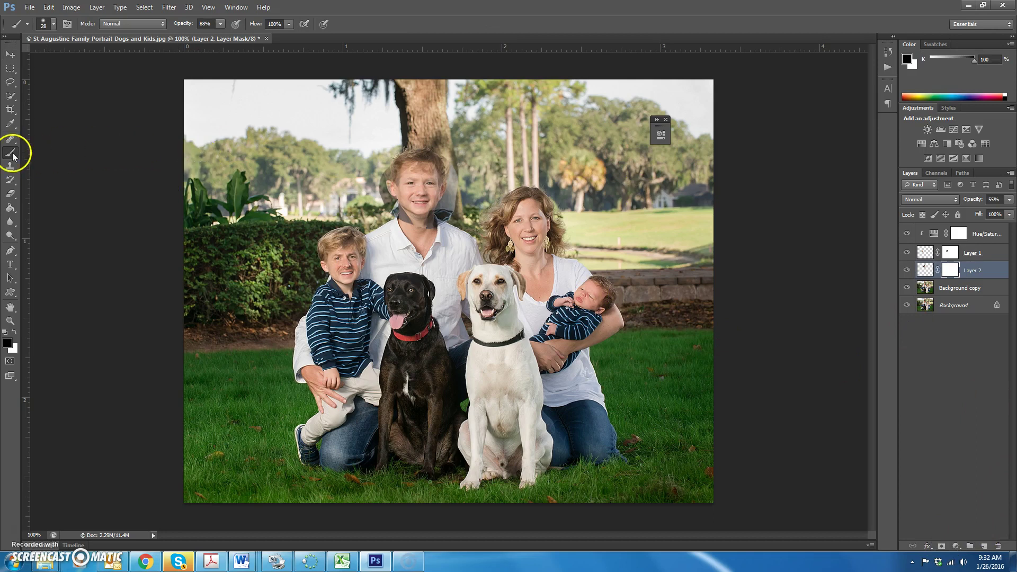
mouse_move(452, 159)
left_mouse_down()
mouse_move(465, 182)
mouse_move(449, 152)
mouse_move(448, 202)
mouse_move(447, 166)
mouse_move(442, 206)
mouse_move(395, 214)
mouse_move(423, 218)
mouse_move(386, 208)
mouse_move(383, 179)
mouse_move(391, 161)
mouse_move(389, 207)
mouse_move(391, 170)
mouse_move(448, 165)
mouse_move(404, 163)
mouse_move(413, 160)
mouse_move(440, 168)
mouse_move(401, 169)
mouse_move(424, 164)
mouse_move(448, 177)
mouse_move(447, 209)
left_mouse_up()
- Set Layer 2's opacity to 100% and mask out the remaining edges around the face and neck
left_click(1010, 203)
left_click_drag(986, 212, 1013, 215)
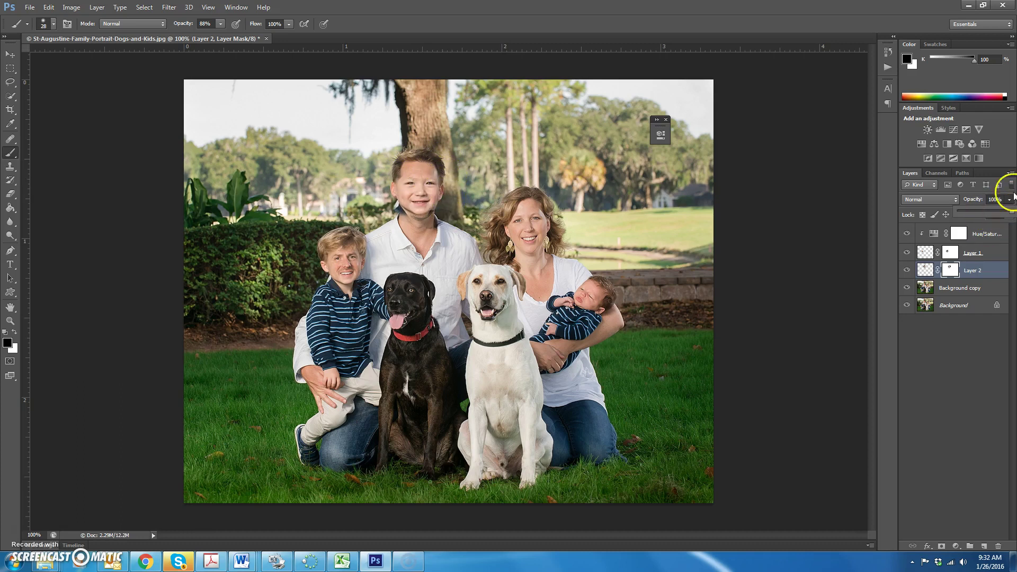
left_click(460, 170)
mouse_move(460, 190)
left_mouse_down()
mouse_move(440, 226)
mouse_move(400, 240)
mouse_move(379, 195)
mouse_move(403, 224)
mouse_move(394, 160)
mouse_move(392, 184)
mouse_move(406, 158)
mouse_move(436, 158)
mouse_move(443, 208)
mouse_move(434, 149)
mouse_move(403, 152)
mouse_move(398, 163)
mouse_move(452, 168)
mouse_move(455, 201)
mouse_move(517, 228)
mouse_move(426, 229)
left_mouse_up()
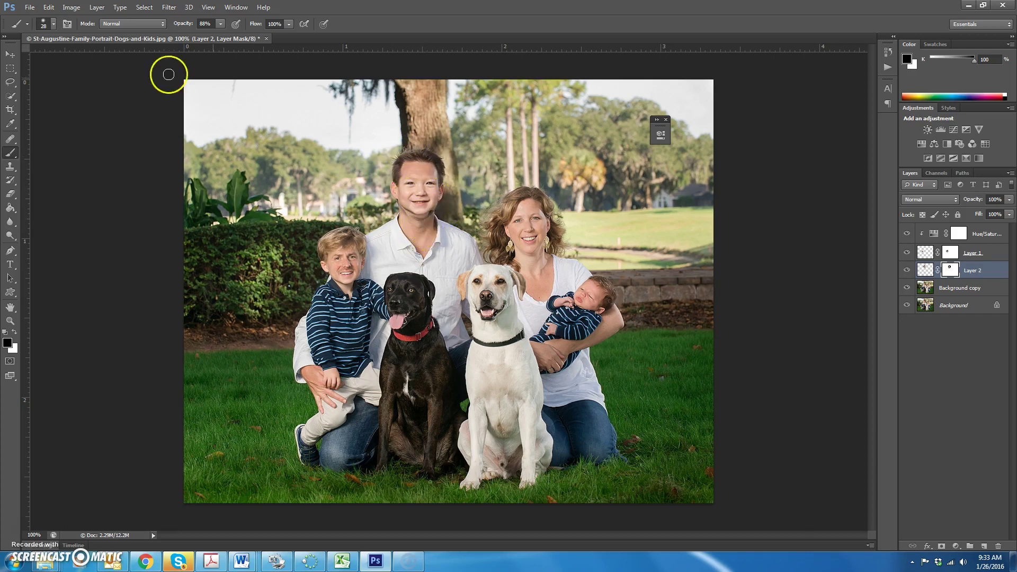
- Restore parts of the boy's face on Layer 2's mask with white, and hide the excess around the jaw and neck with black
left_click(14, 332)
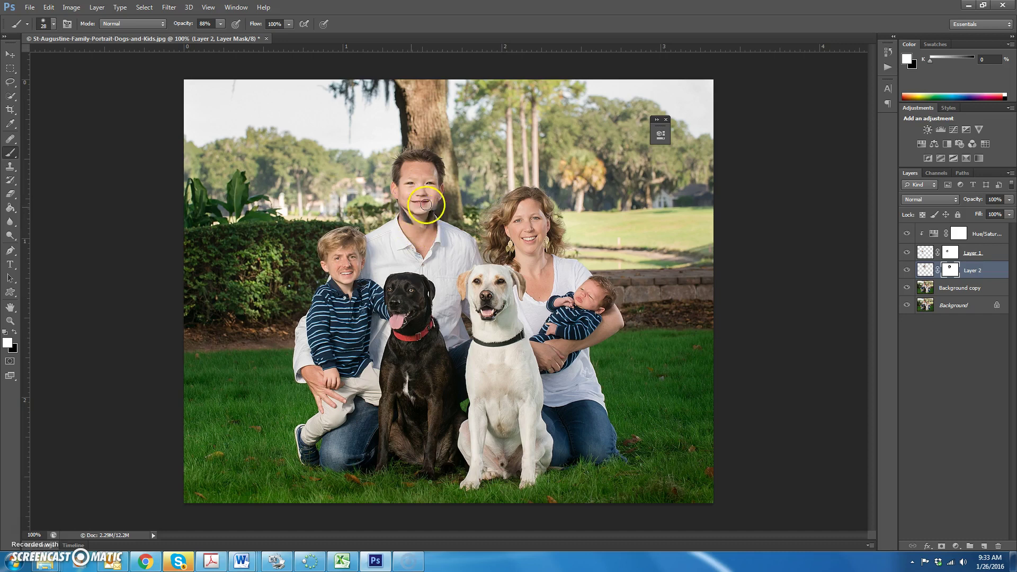
left_click_drag(434, 188, 421, 213)
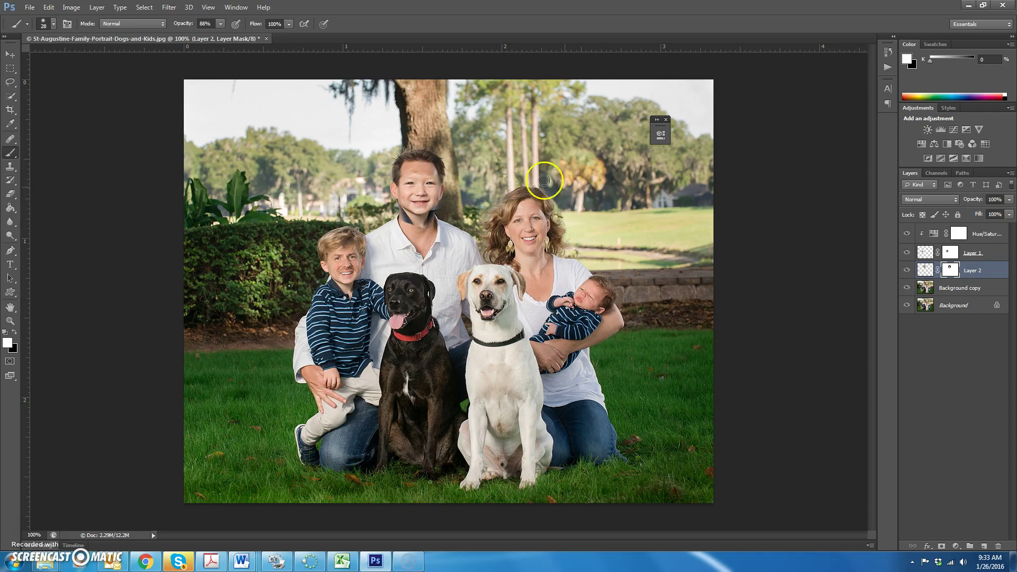
left_click(16, 330)
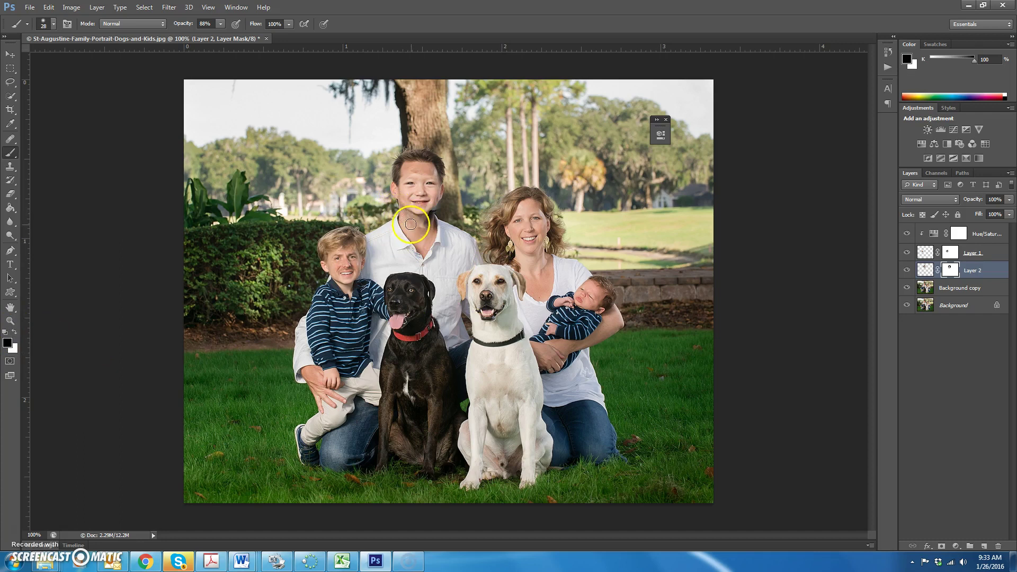
mouse_move(442, 209)
left_mouse_down()
mouse_move(434, 214)
mouse_move(448, 204)
left_mouse_up()
- Nudge Layer 2 slightly downward so the boy's face sits lower on the man's head
left_click(10, 54)
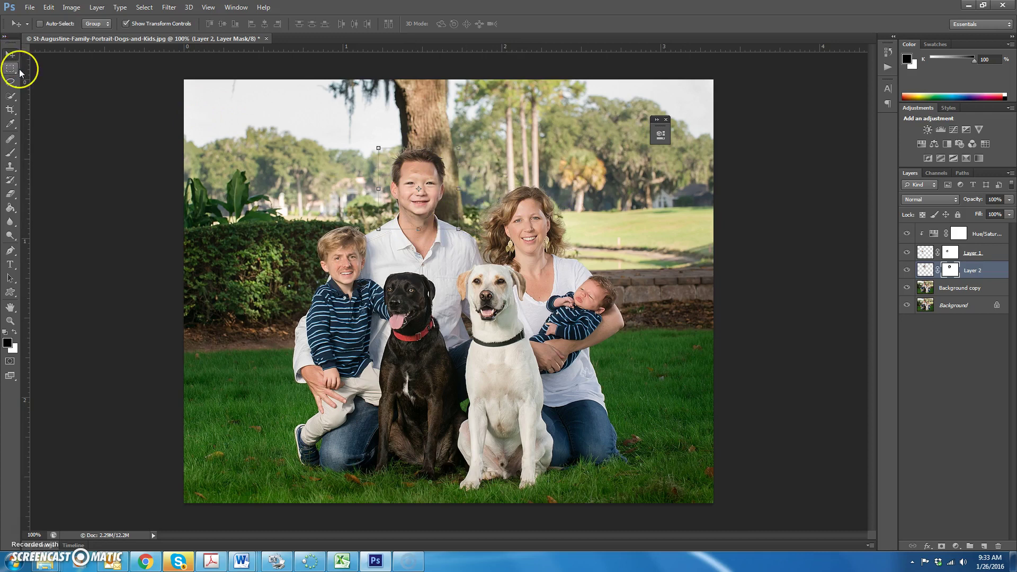
key("Down")
key("Down")
key("Down")
key("Down")
key("Down")
key("Down")
key("Down")
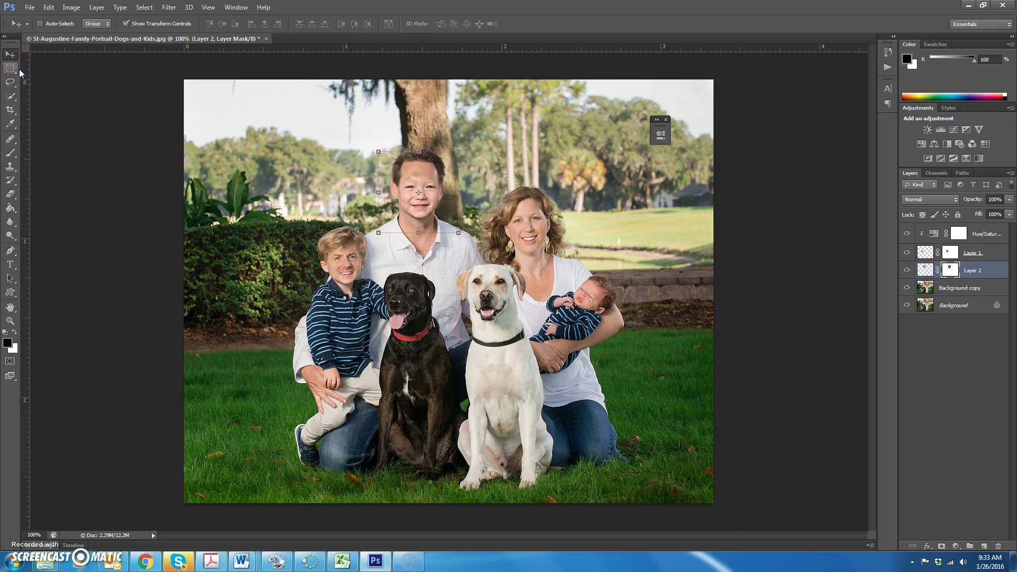
- Enlarge the boy's face proportionally to 106.53%, nudge it down and sideways into place and apply the transformation
left_click(377, 151)
left_click_drag(378, 150, 376, 147)
left_click(187, 24)
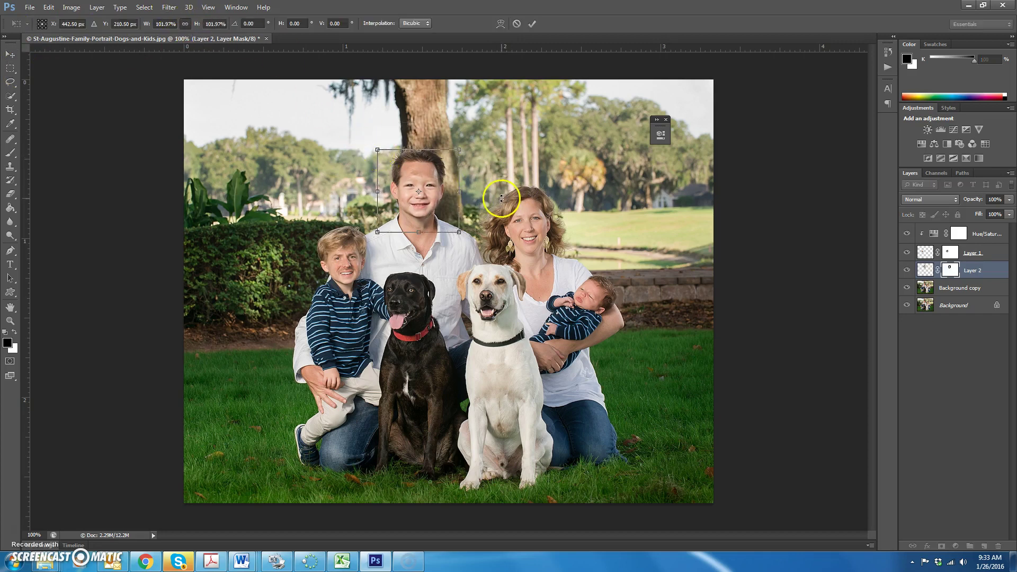
left_click_drag(375, 150, 374, 146)
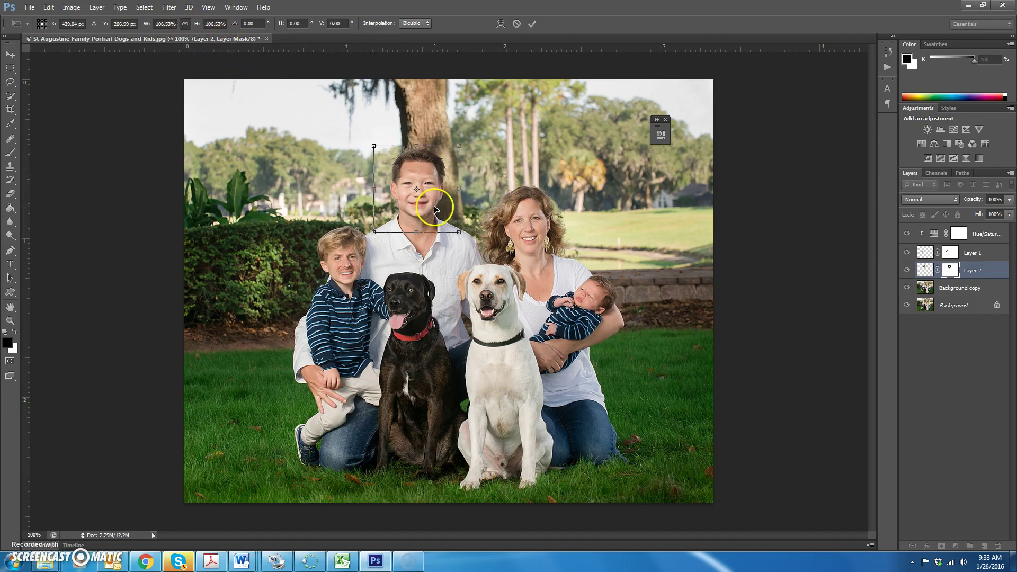
key("Down")
key("Down")
key("Down")
key("Right")
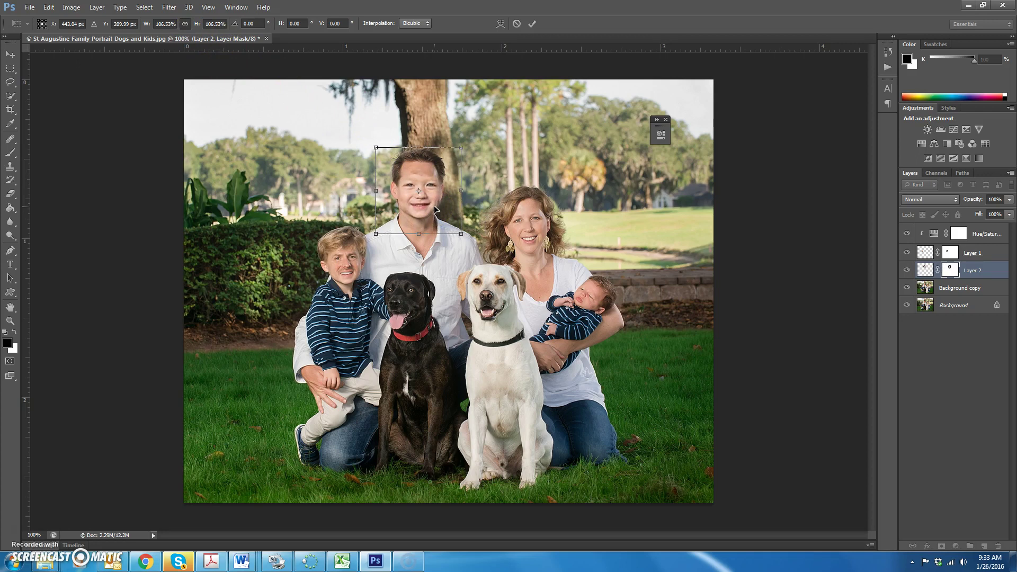
key("Down")
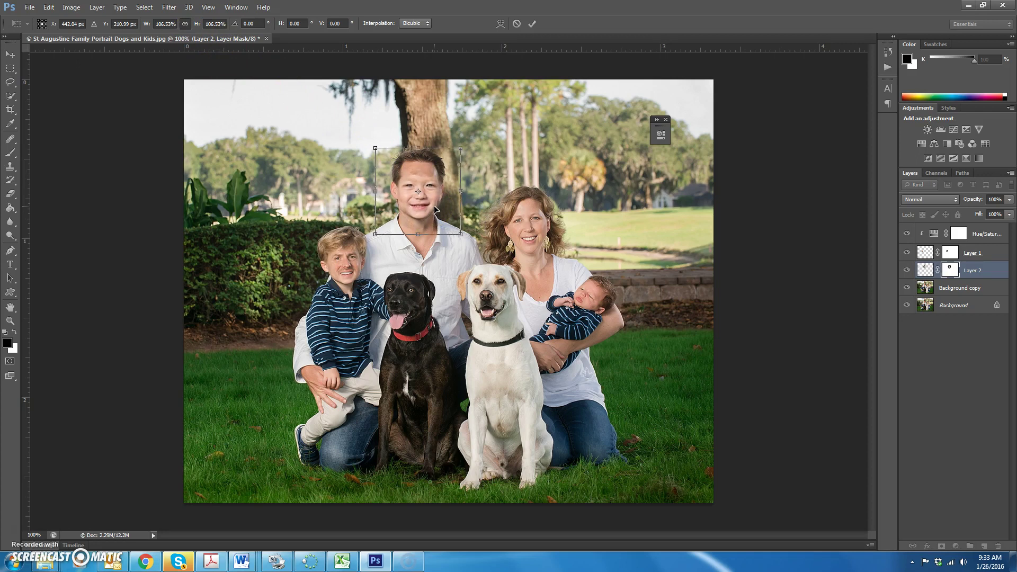
left_click(532, 24)
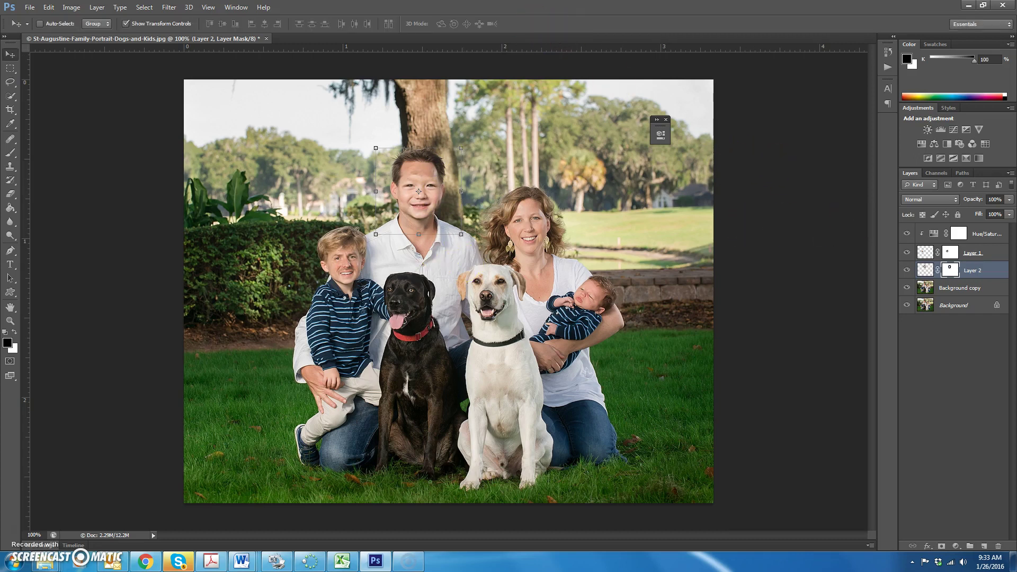
- Refine Layer 2's mask around the forehead and hairline, painting with white to restore the face and black to blend the edge
left_click(12, 153)
left_click(15, 331)
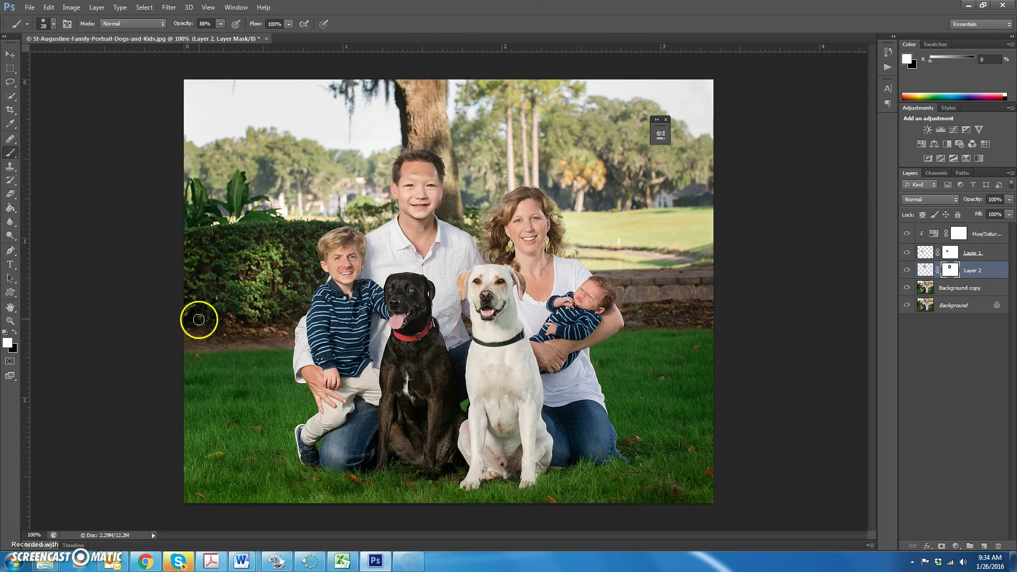
mouse_move(429, 175)
left_mouse_down()
mouse_move(408, 175)
mouse_move(418, 169)
left_mouse_up()
left_click(14, 333)
left_click_drag(428, 178, 409, 162)
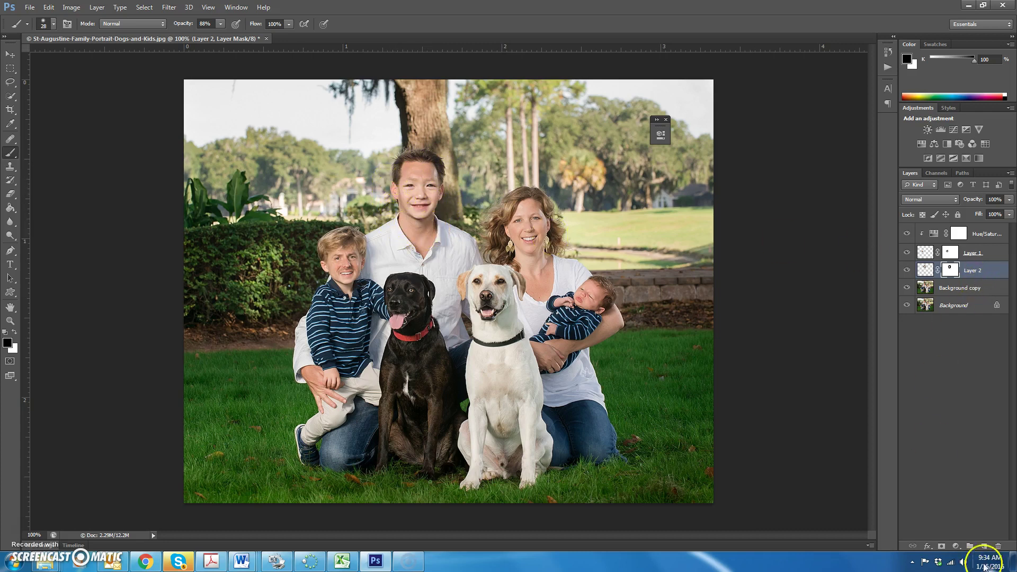
- Add a Hue/Saturation adjustment layer clipped to Layer 2 and shift its hue slightly negative to match the skin tone
left_click(949, 548)
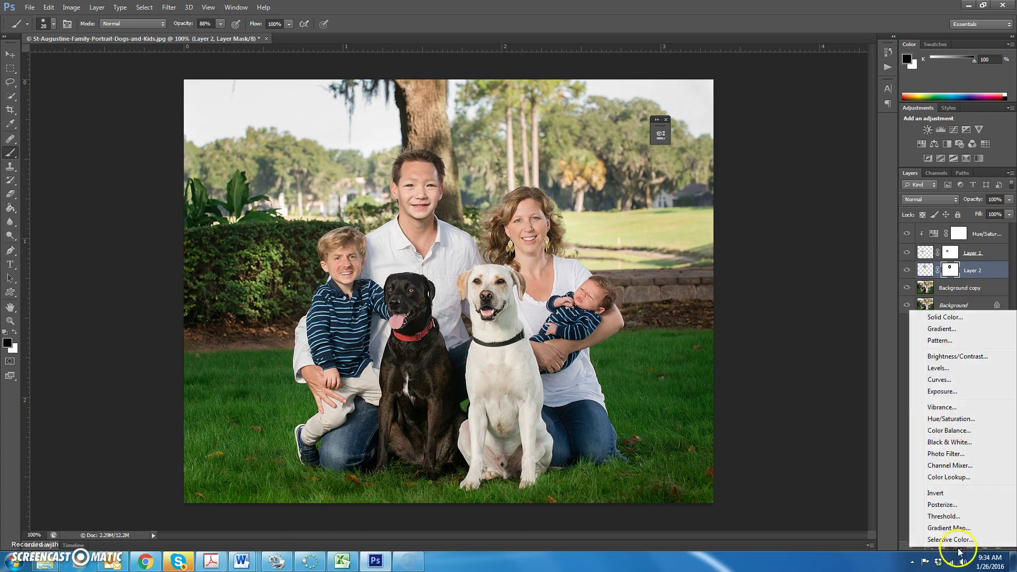
left_click(952, 420)
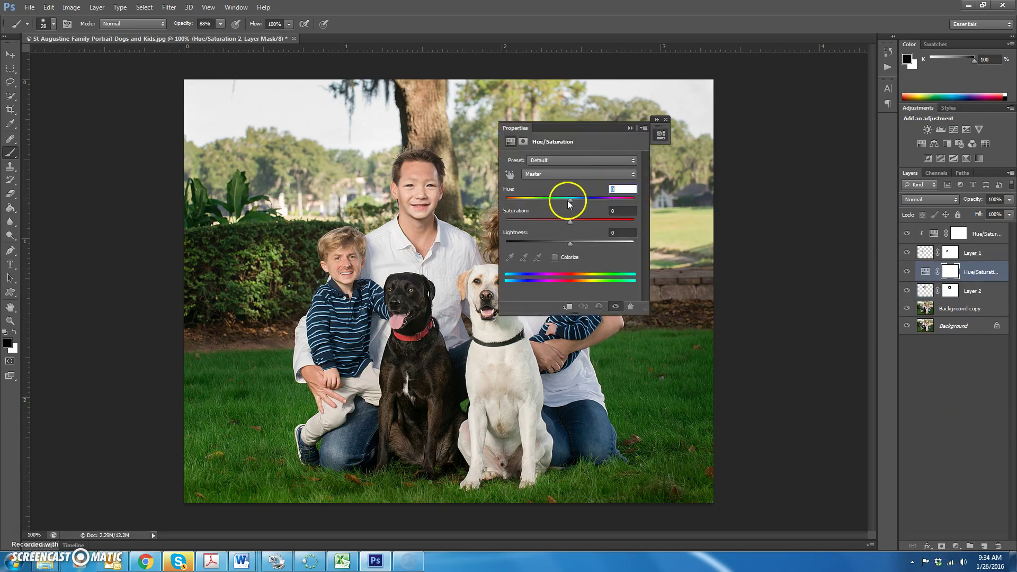
left_click_drag(570, 199, 564, 199)
left_click(567, 306)
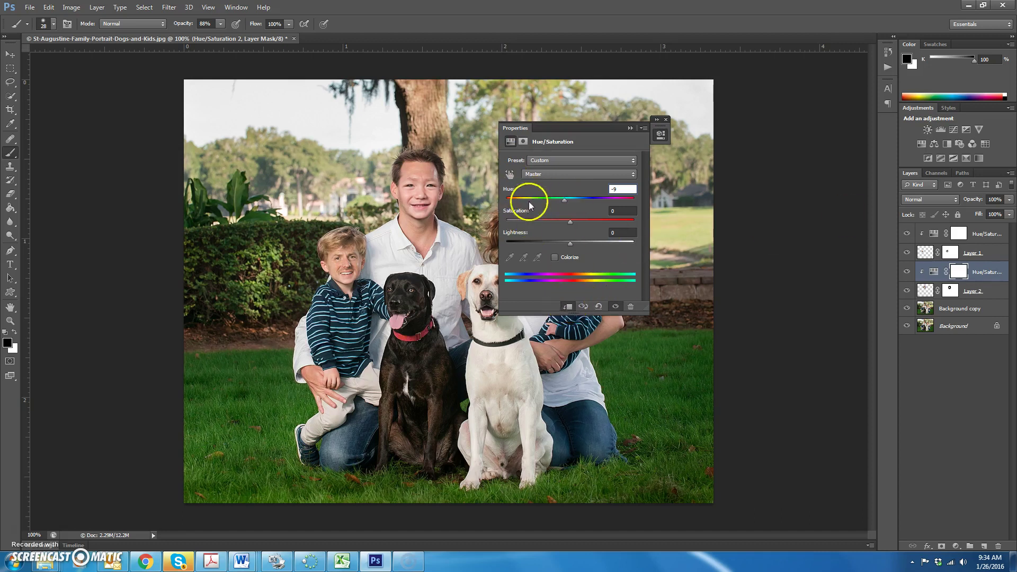
mouse_move(562, 201)
left_mouse_down()
mouse_move(572, 200)
mouse_move(563, 203)
left_mouse_up()
left_click_drag(562, 201, 566, 199)
left_click(630, 128)
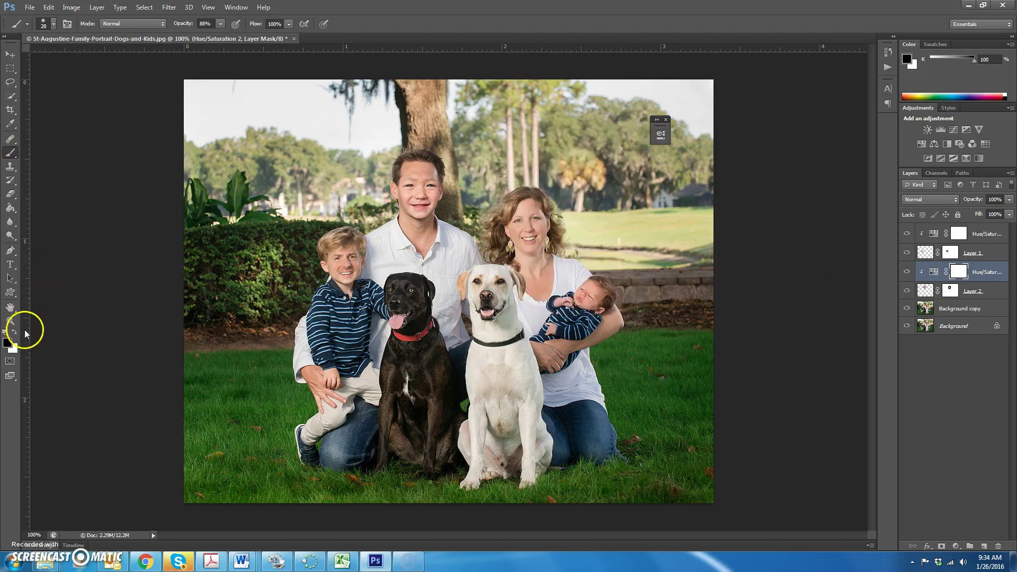